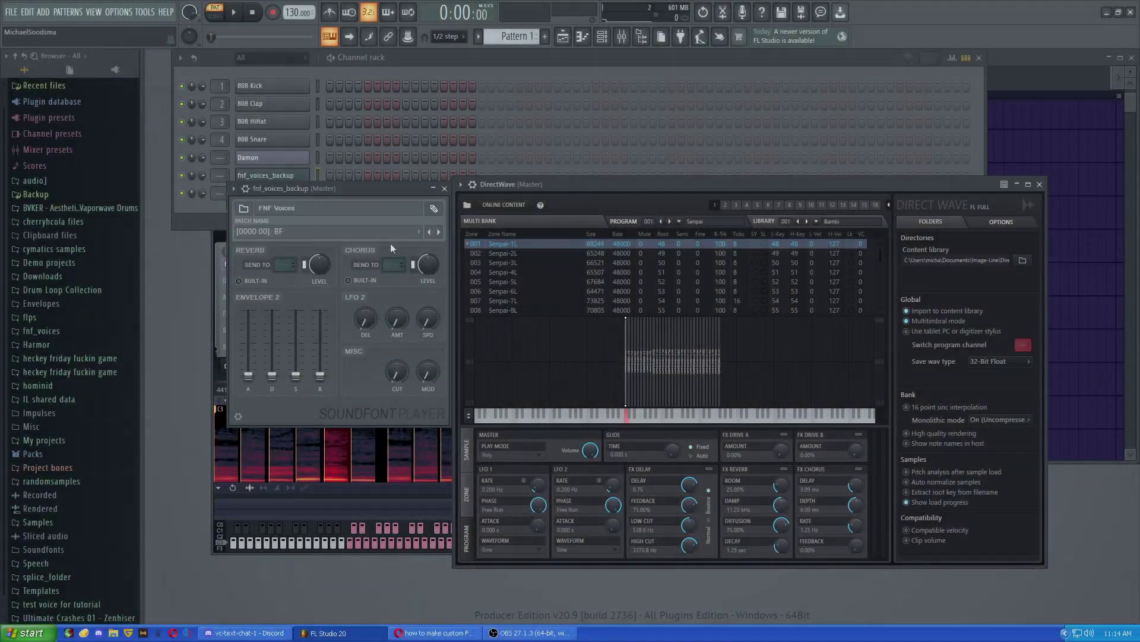
Step: Rearrange the SoundFont player and Slicex windows so both are accessible, and audition the Damon voice slices across the Slicex keyboard
drag(387, 190, 679, 147)
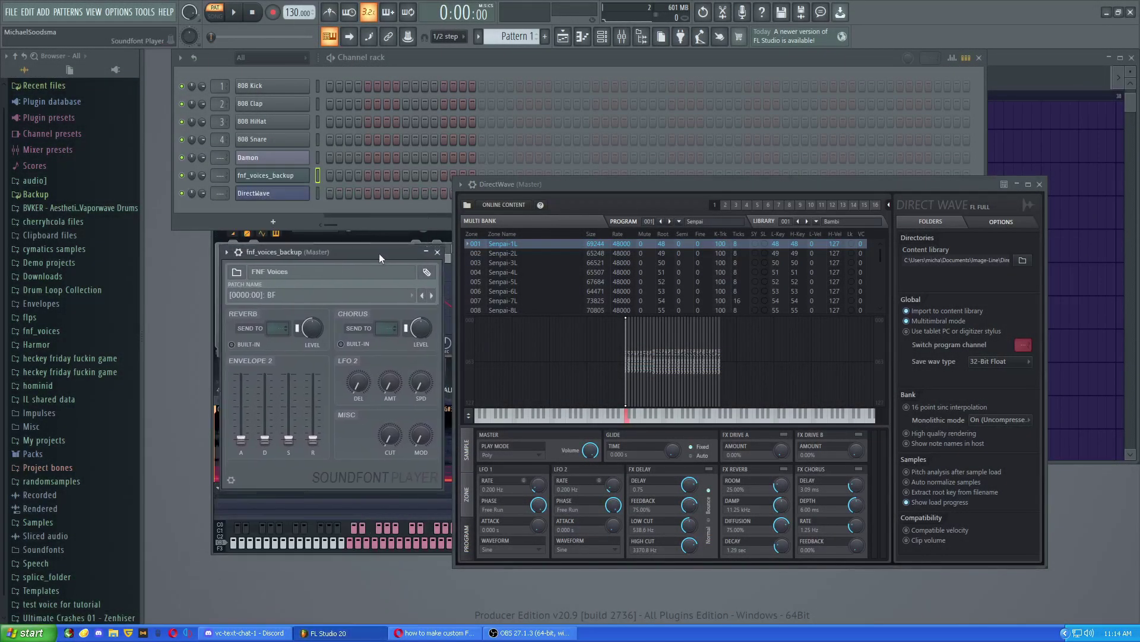
click(365, 247)
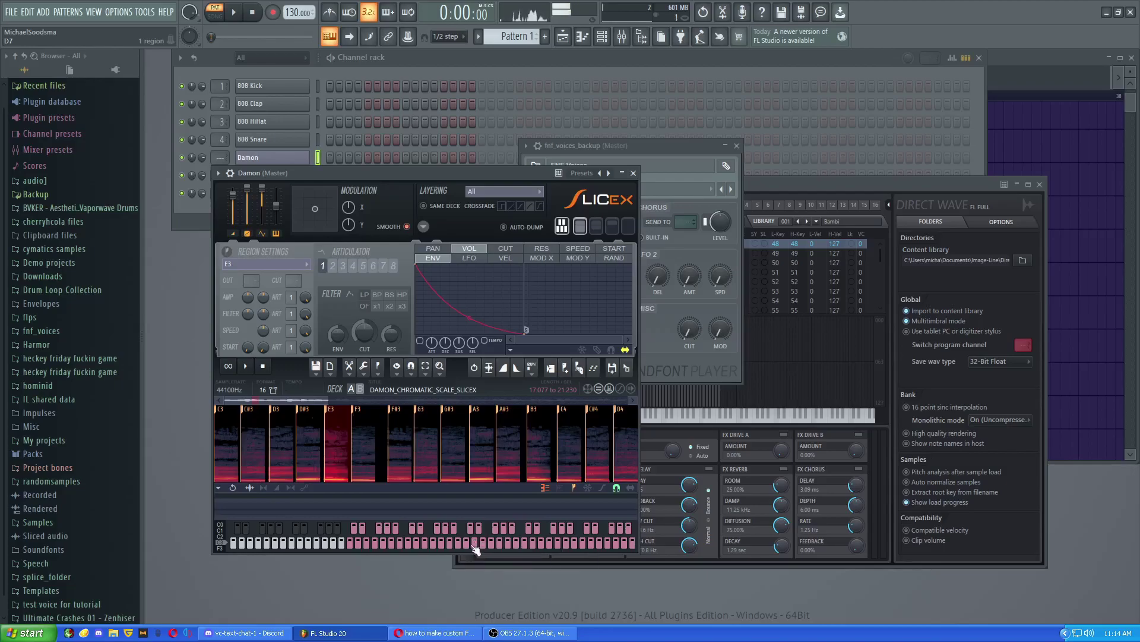
drag(392, 542, 543, 547)
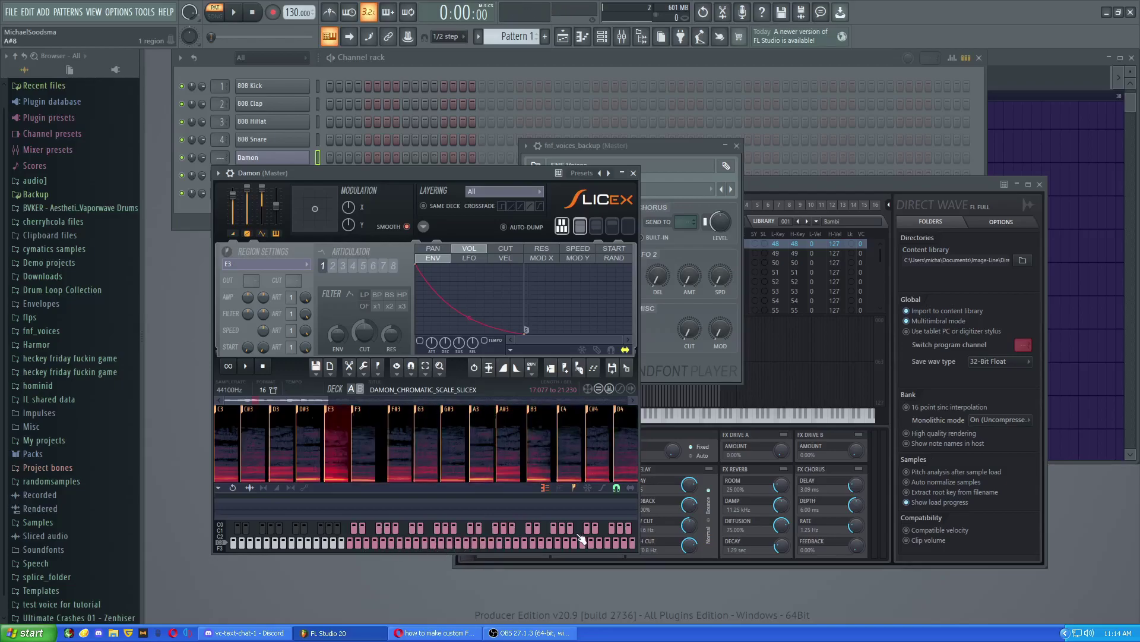
mouse_move(461, 173)
mouse_down()
mouse_move(450, 218)
mouse_move(569, 205)
mouse_move(450, 194)
mouse_up()
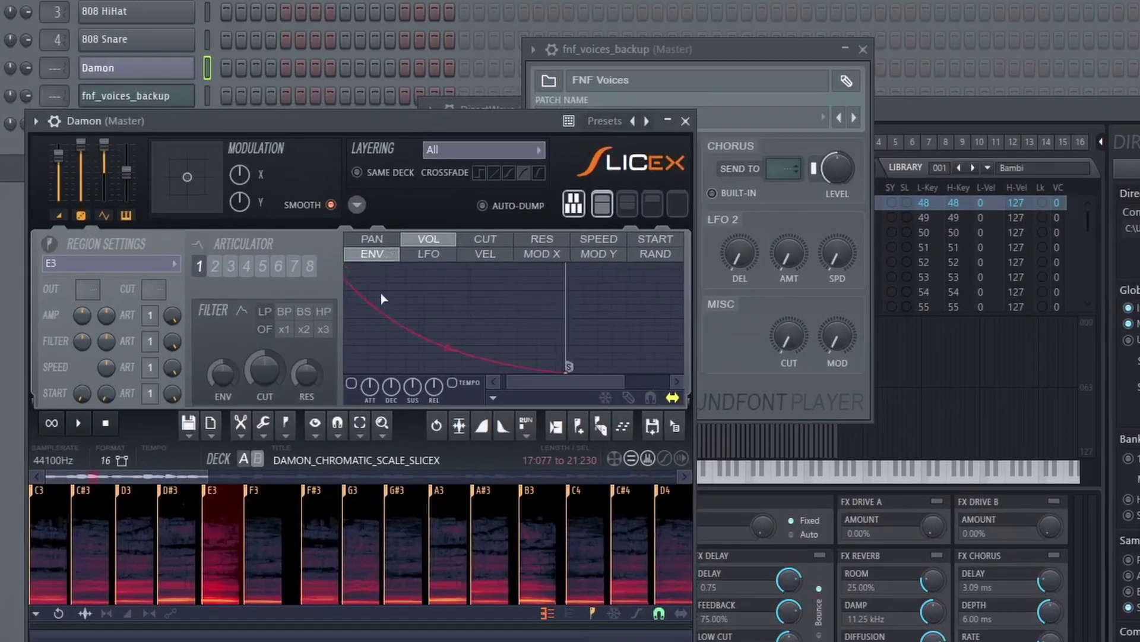
Step: Enable the Slicex volume envelope and shape an attack ramp with a full-level point near the start and the first point lowered to zero
ctrl+scroll(428, 318, up, 3)
ctrl+scroll(223, 348, up, 1)
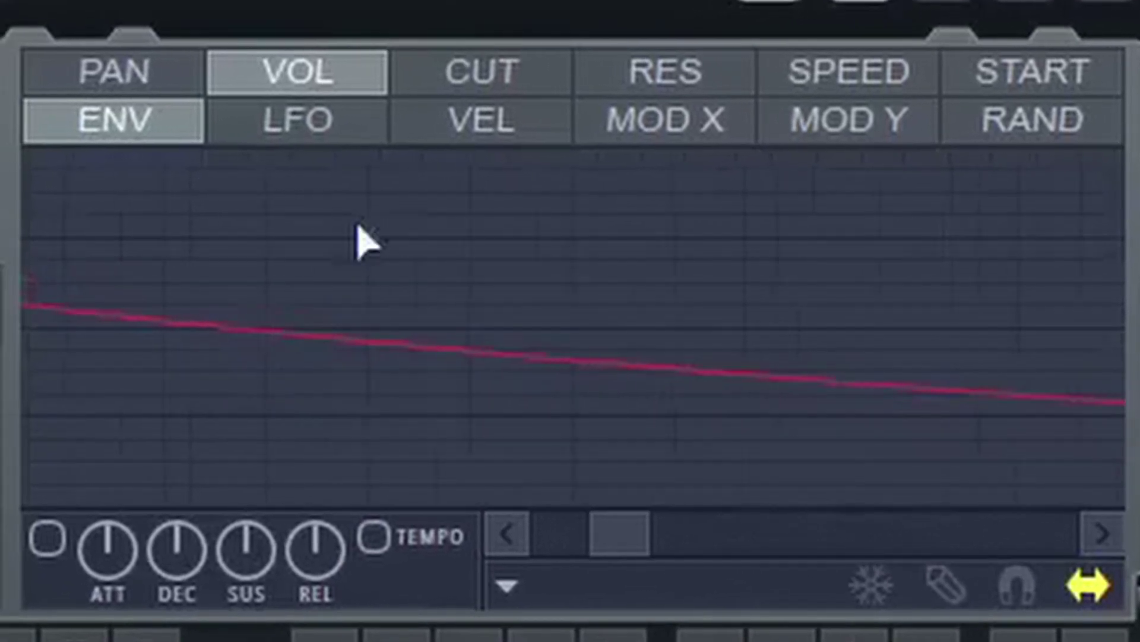
drag(569, 519, 377, 522)
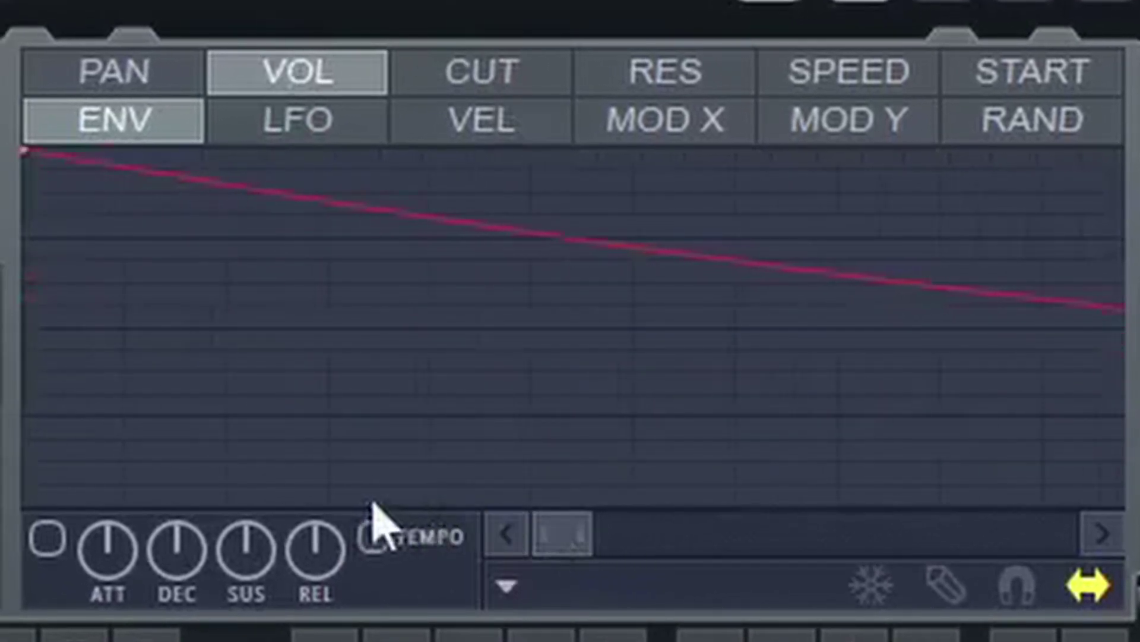
click(49, 542)
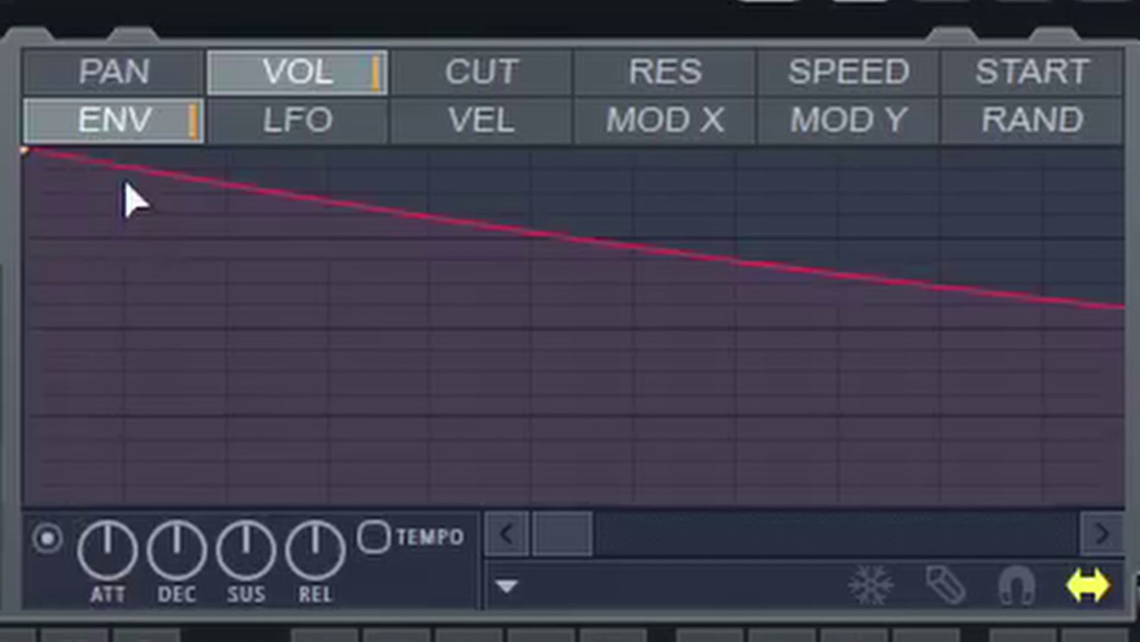
right_click(122, 152)
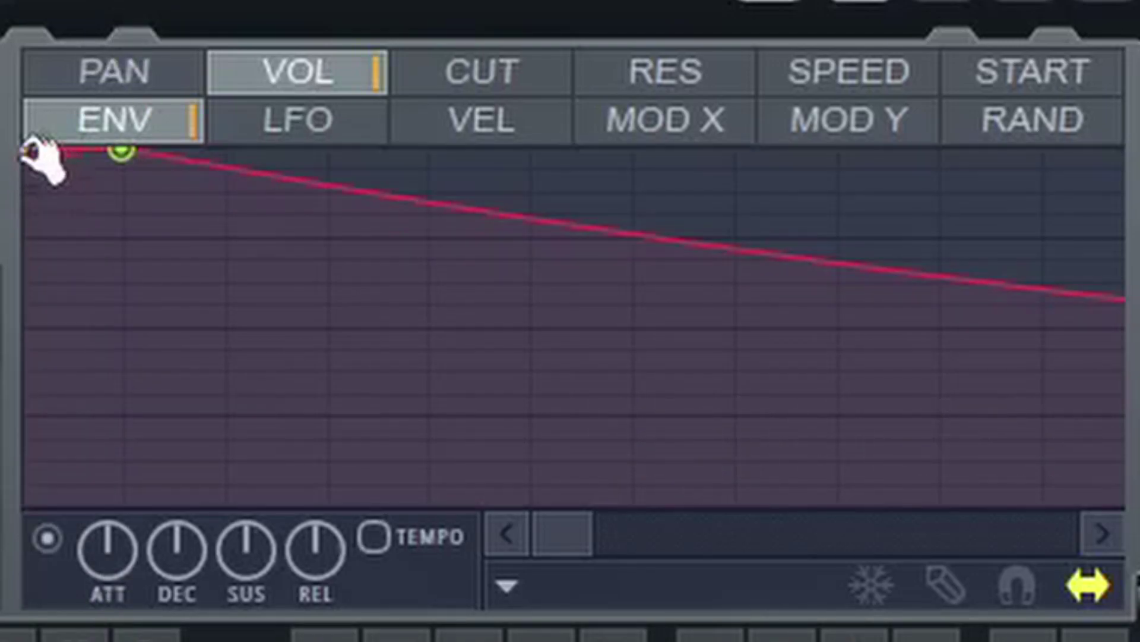
drag(30, 153, 26, 497)
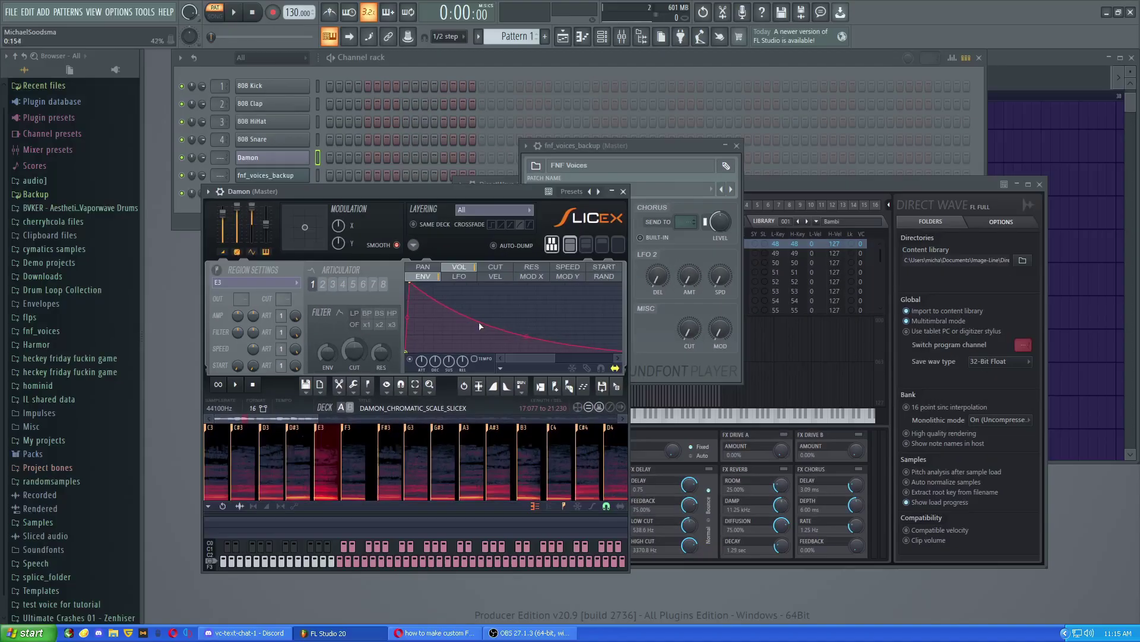
scroll(478, 329, down, 2)
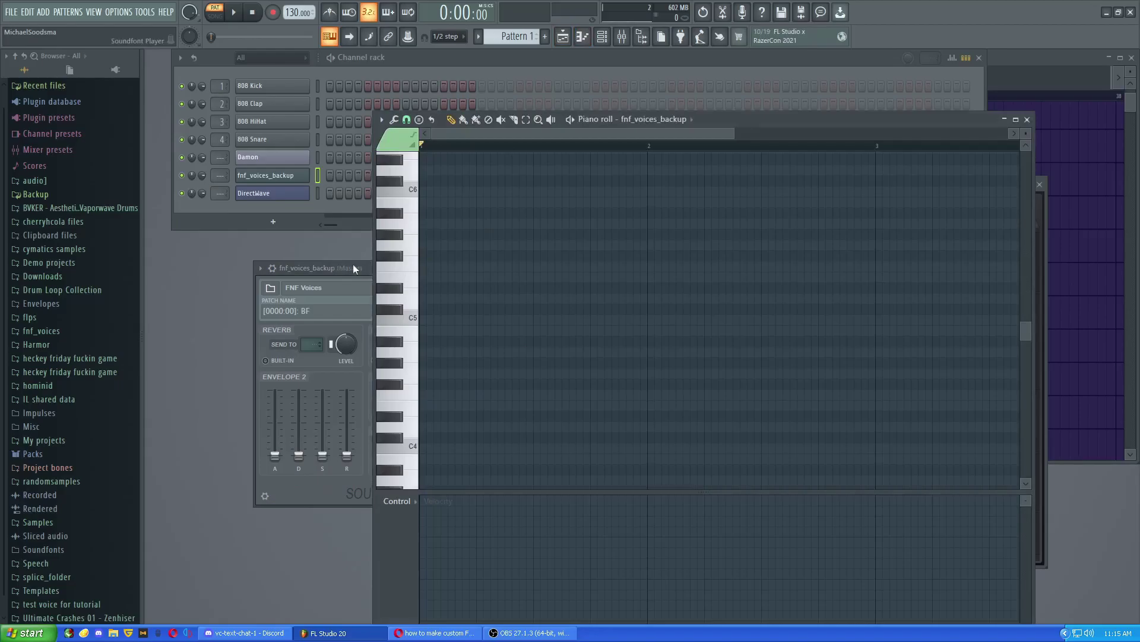
Step: Place the SoundFont player beside the fnf_voices_backup piano roll and audition notes while making small adjustments to Envelope 2's attack
drag(353, 265, 243, 236)
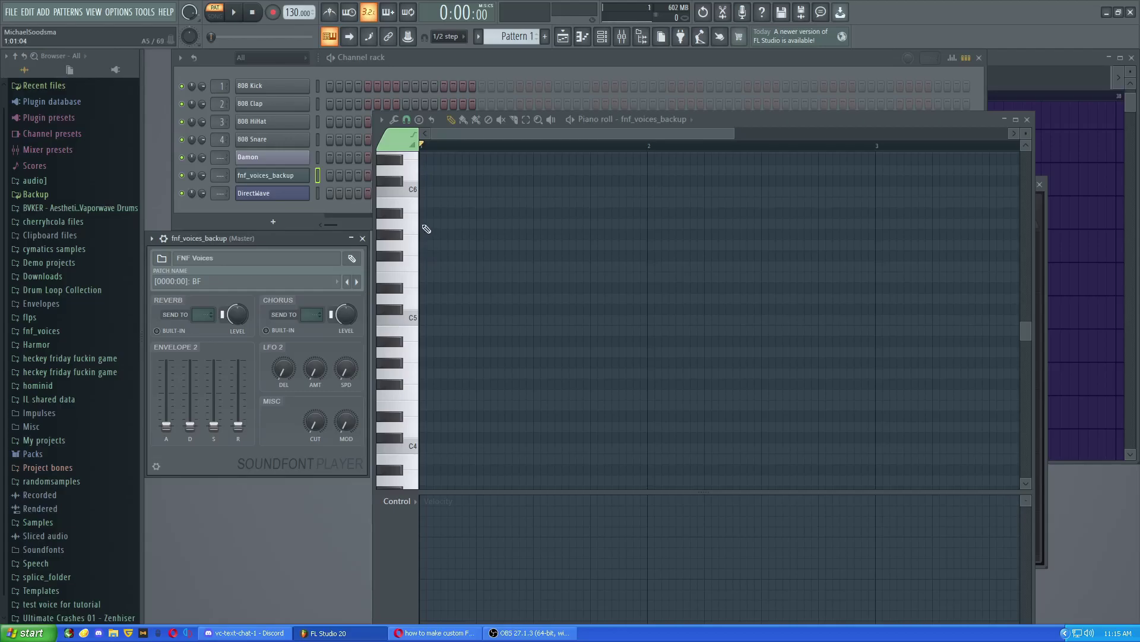
mouse_move(415, 369)
mouse_down()
mouse_move(413, 304)
mouse_move(410, 395)
mouse_move(411, 281)
mouse_up()
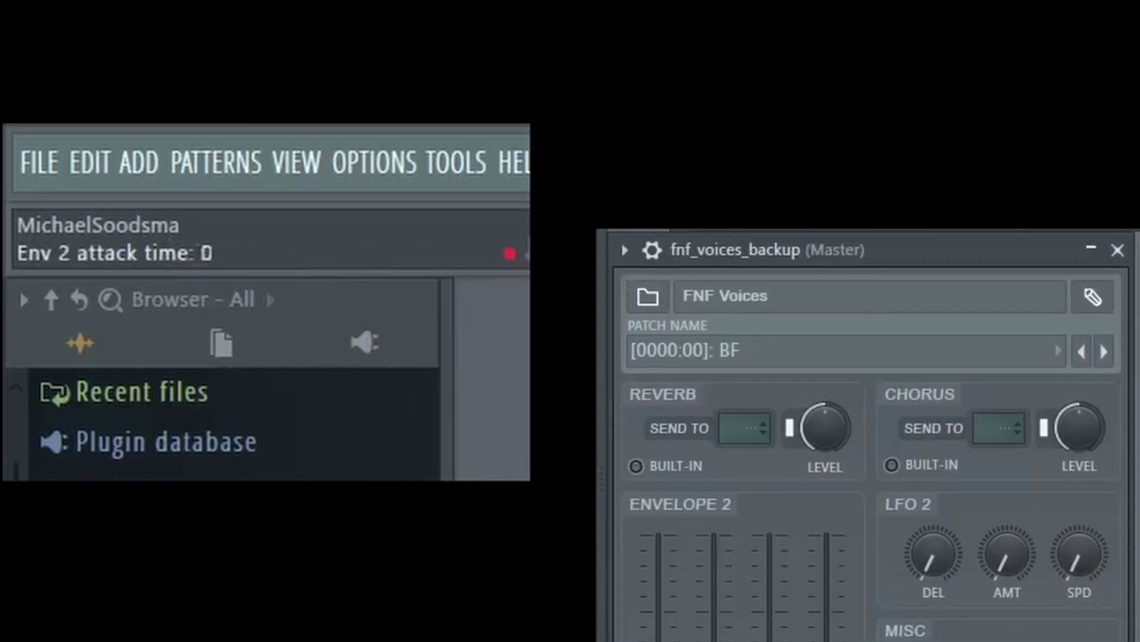
drag(662, 463, 662, 459)
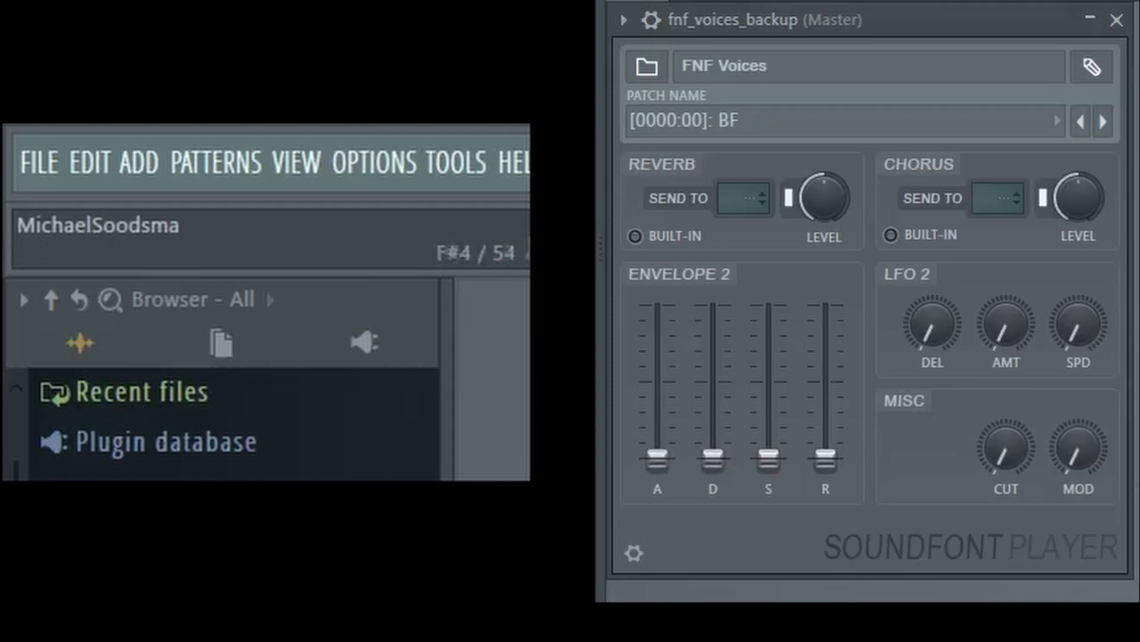
drag(659, 461, 660, 455)
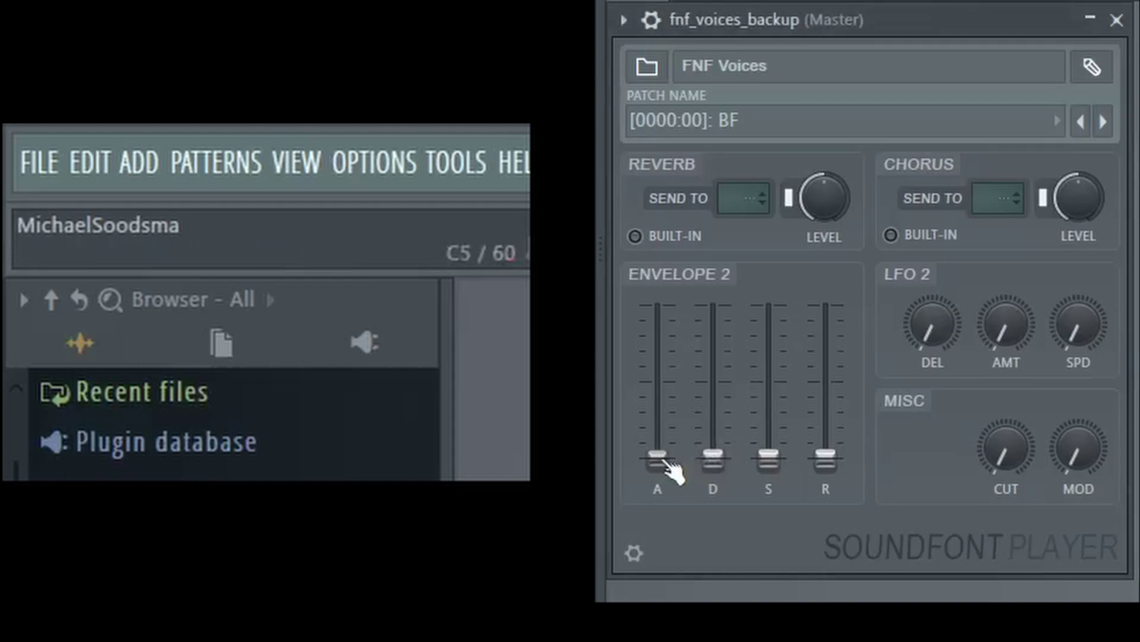
drag(662, 470, 663, 471)
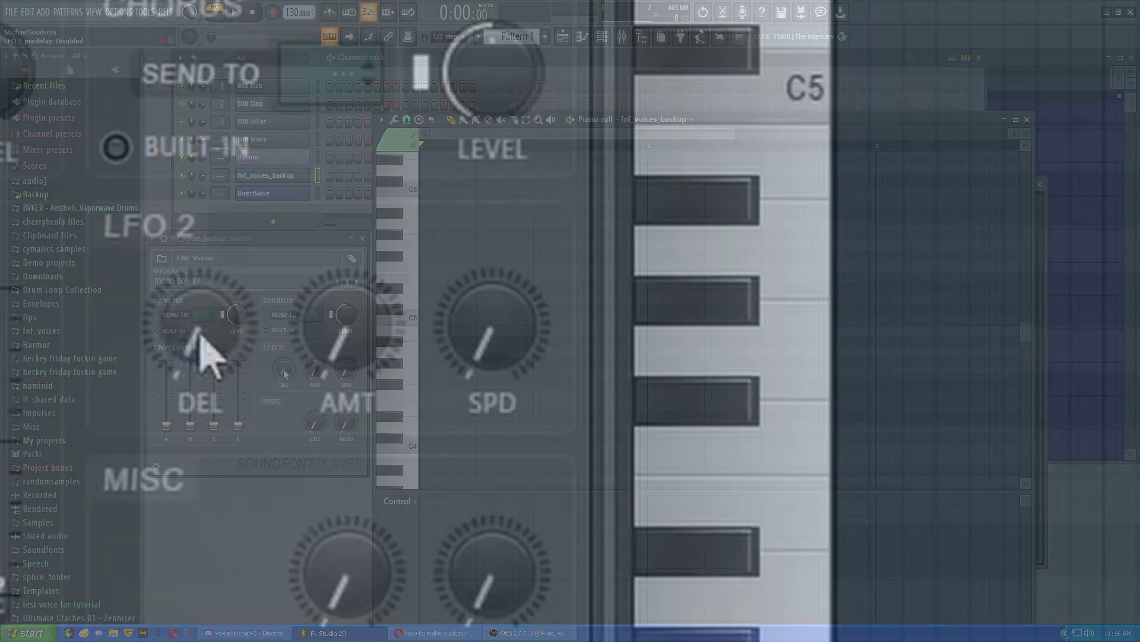
Step: Raise LFO 2's delay slightly and its amount to about half in the SoundFont player, auditioning piano roll keys below C5
drag(283, 369, 284, 363)
drag(230, 338, 230, 329)
drag(373, 329, 376, 294)
click(791, 393)
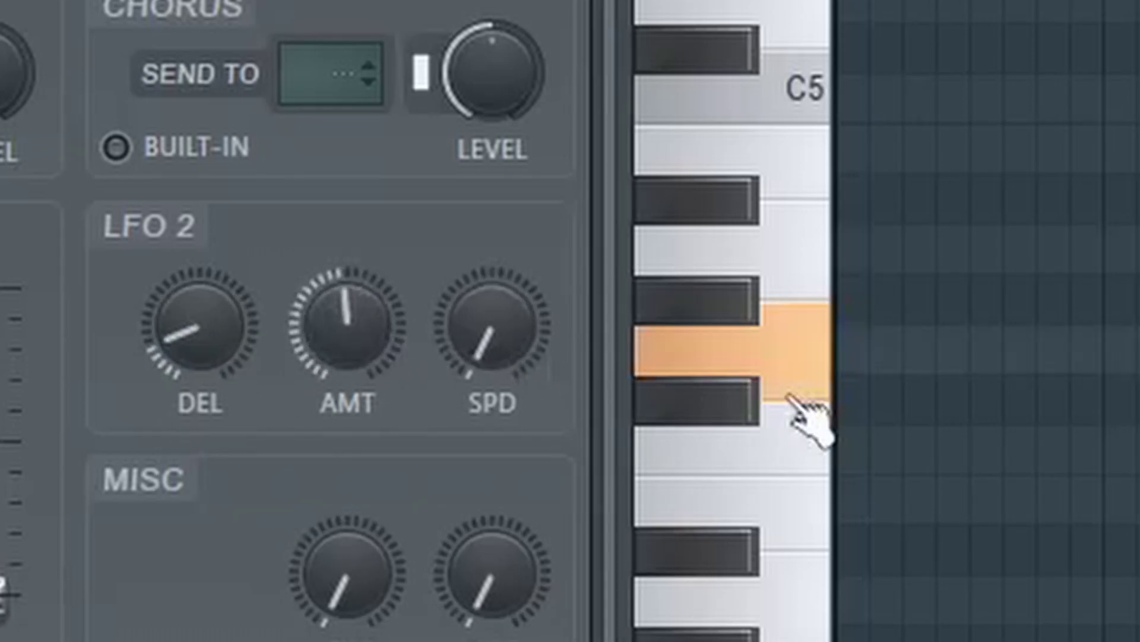
drag(364, 342, 363, 339)
click(790, 279)
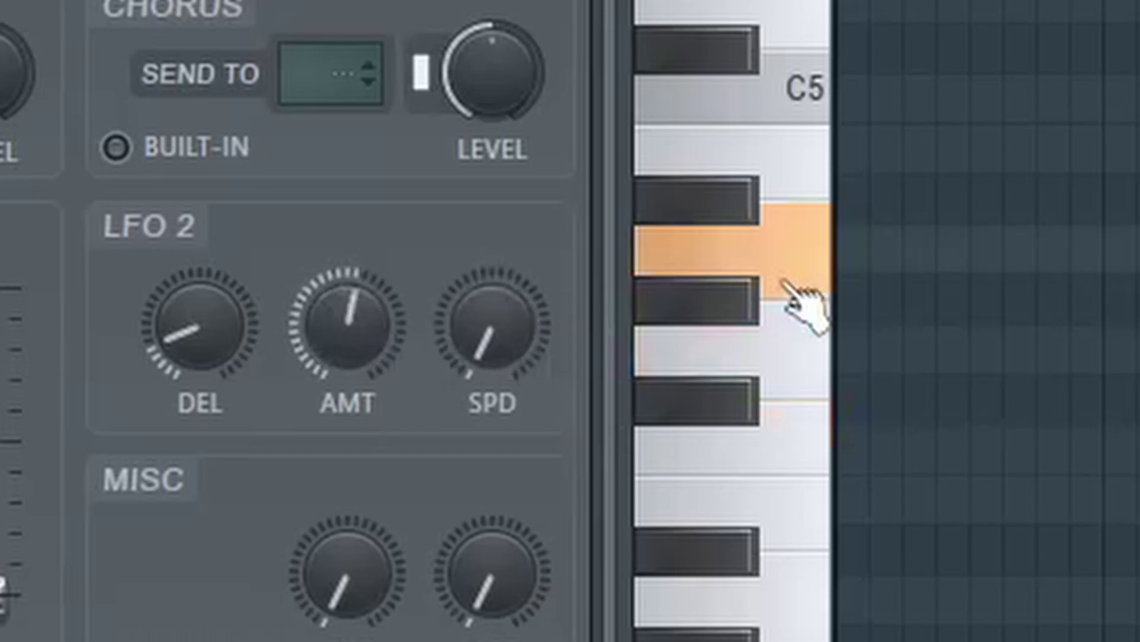
Step: Reset LFO 2's delay to minimum and reduce its amount slightly, auditioning keys around C5
drag(199, 324, 199, 332)
click(742, 65)
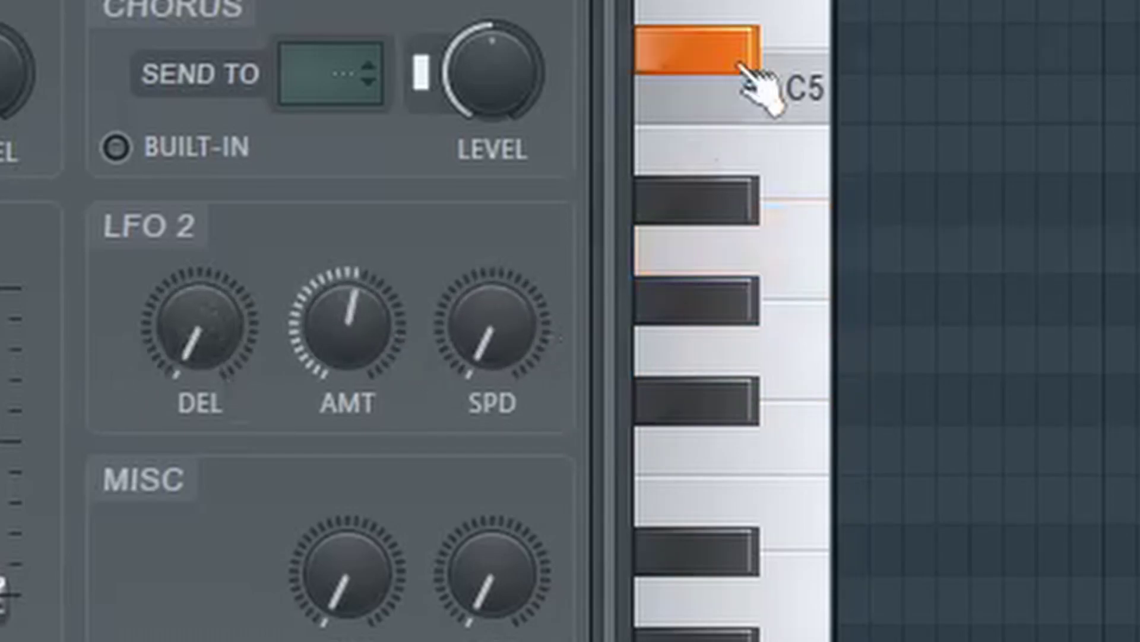
drag(365, 252, 367, 281)
click(752, 113)
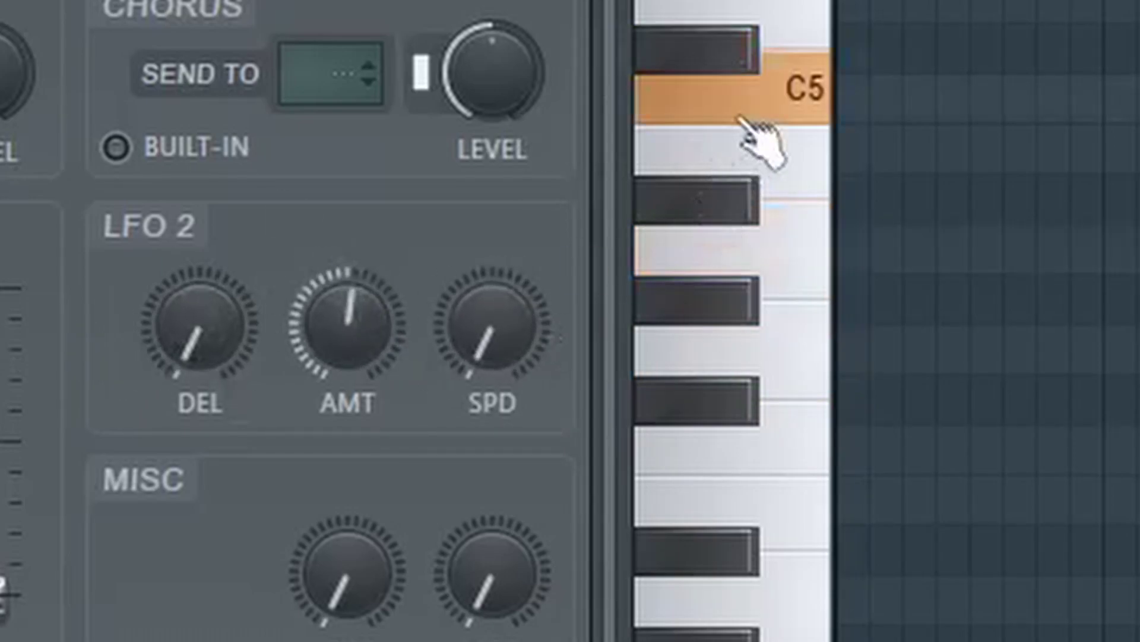
Step: Raise LFO 2's speed in stages to somewhat above half, auditioning keys around C5 after each change
drag(490, 333, 490, 297)
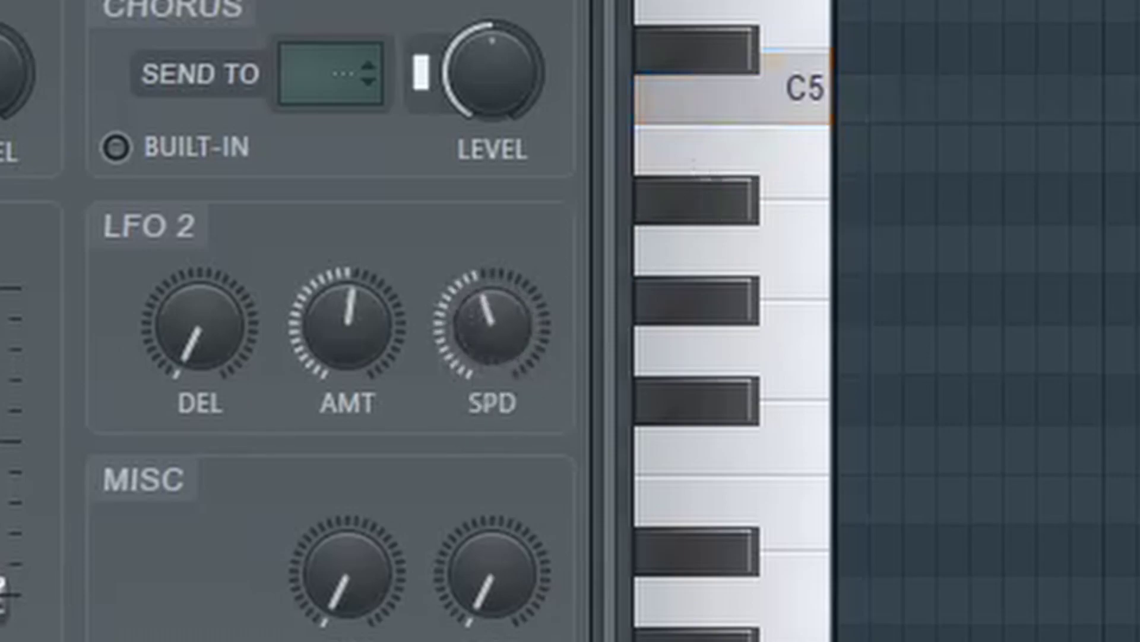
click(744, 171)
drag(499, 363, 490, 315)
click(733, 158)
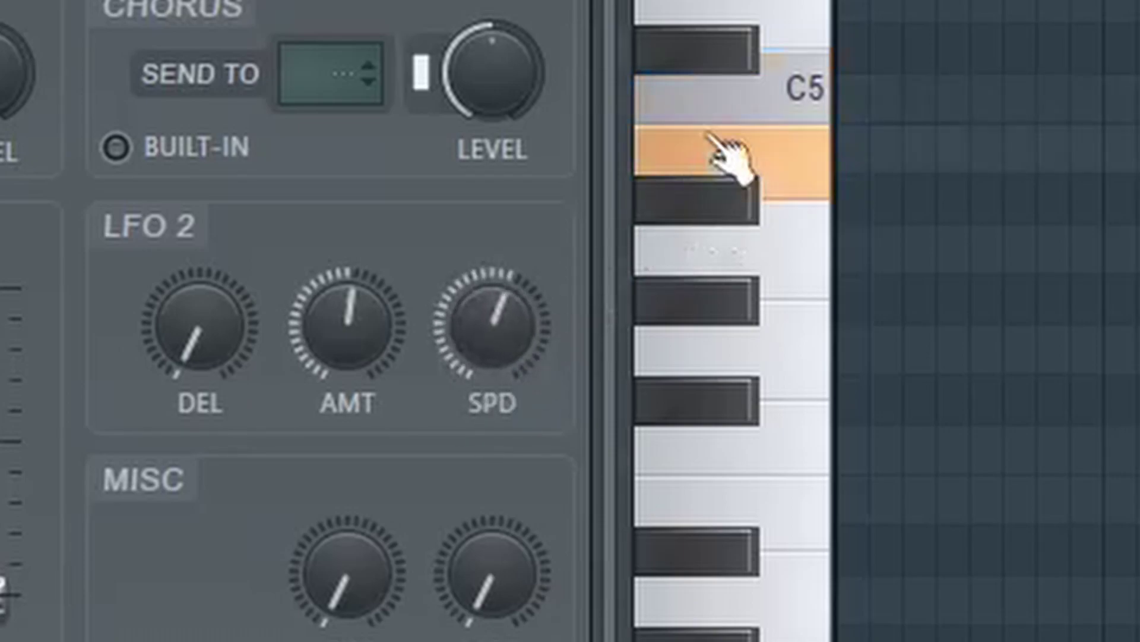
click(772, 86)
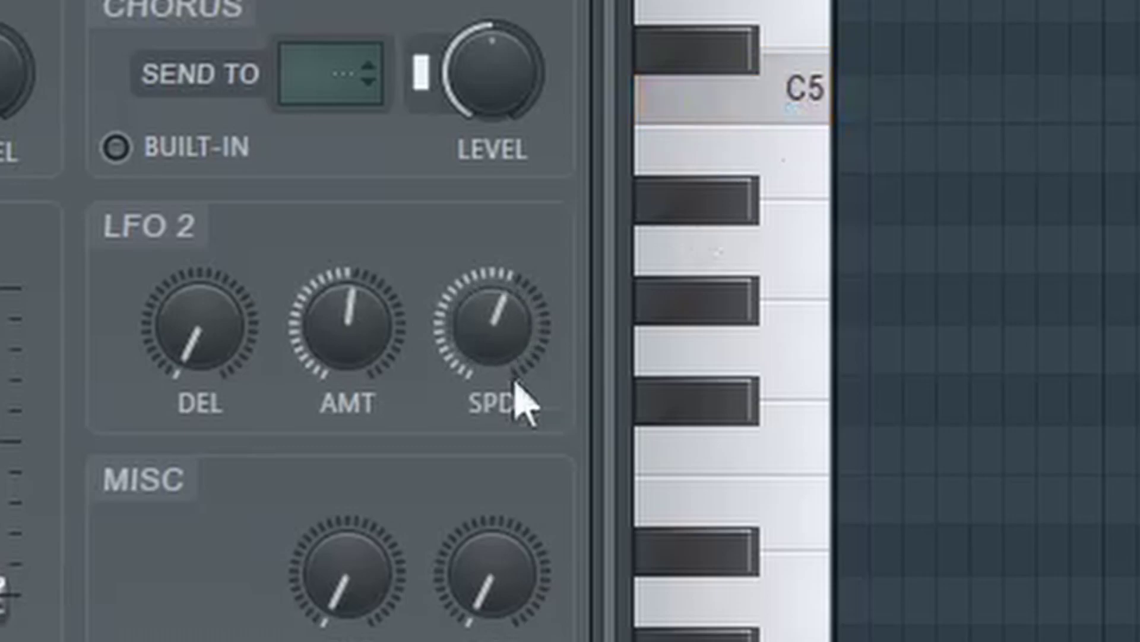
drag(515, 377, 525, 349)
click(762, 91)
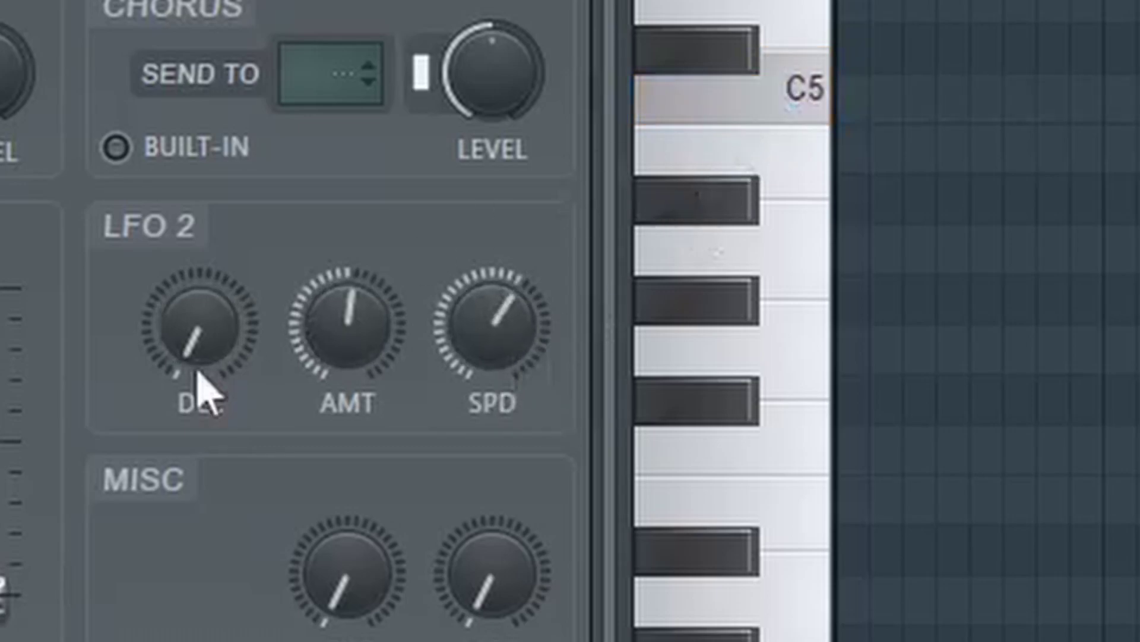
Step: Adjust LFO 2's delay to a low setting above minimum and audition keys to hear the delayed vibrato
drag(195, 373, 195, 356)
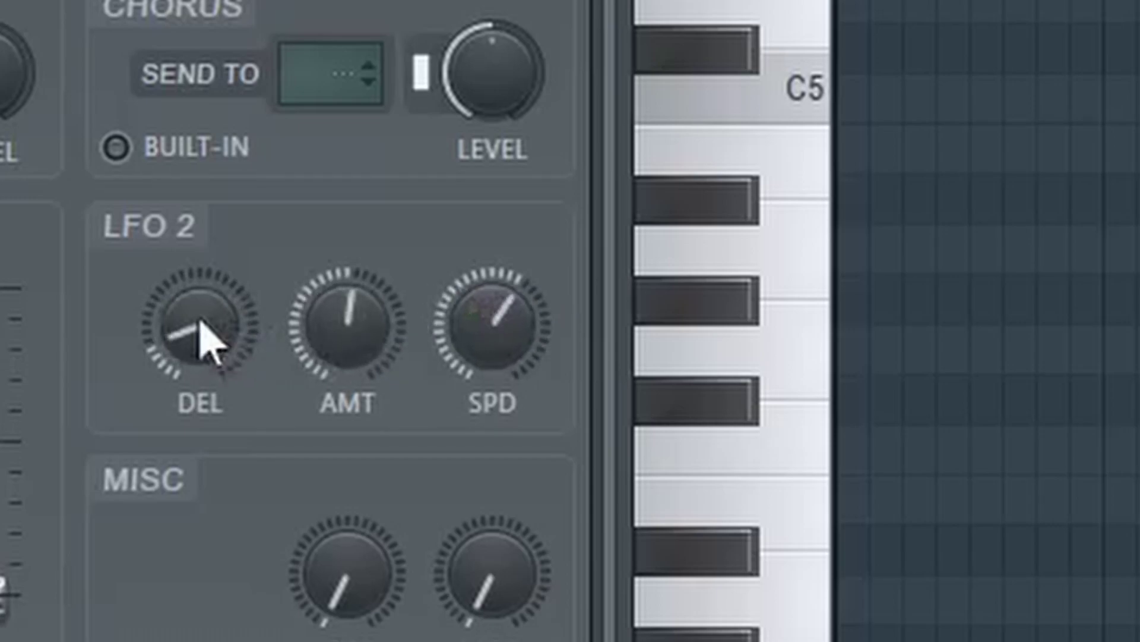
click(794, 219)
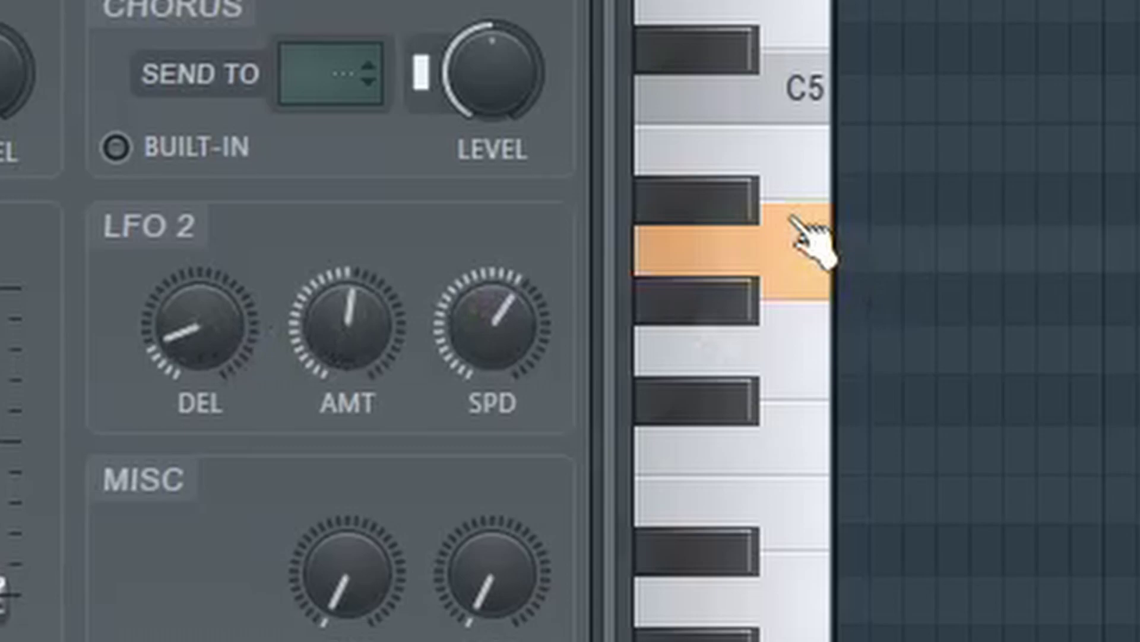
click(790, 75)
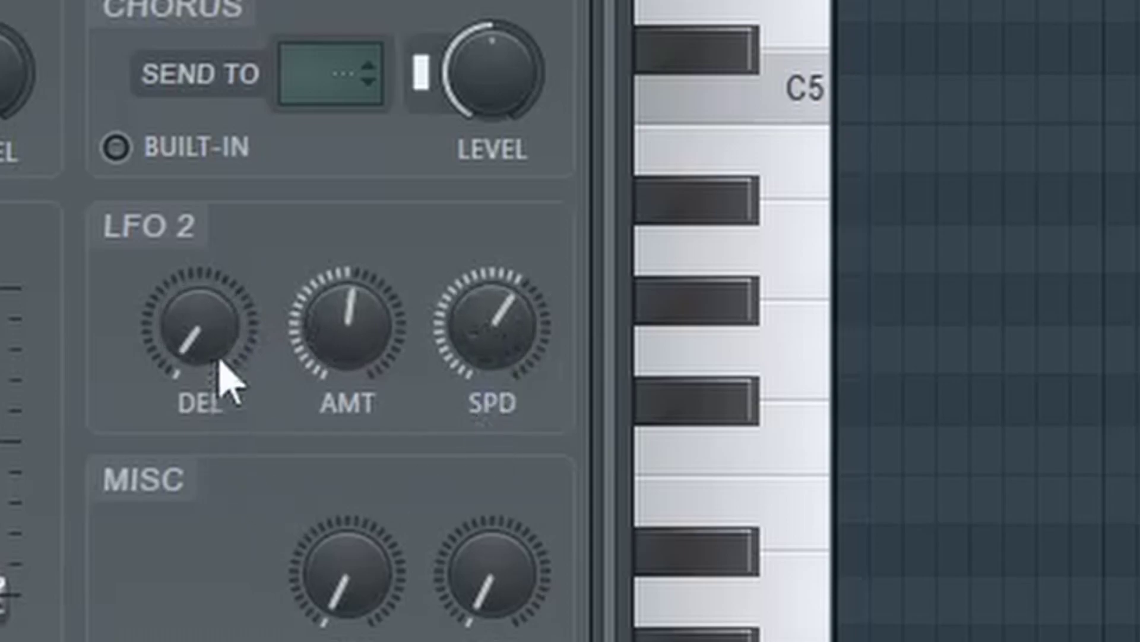
click(794, 83)
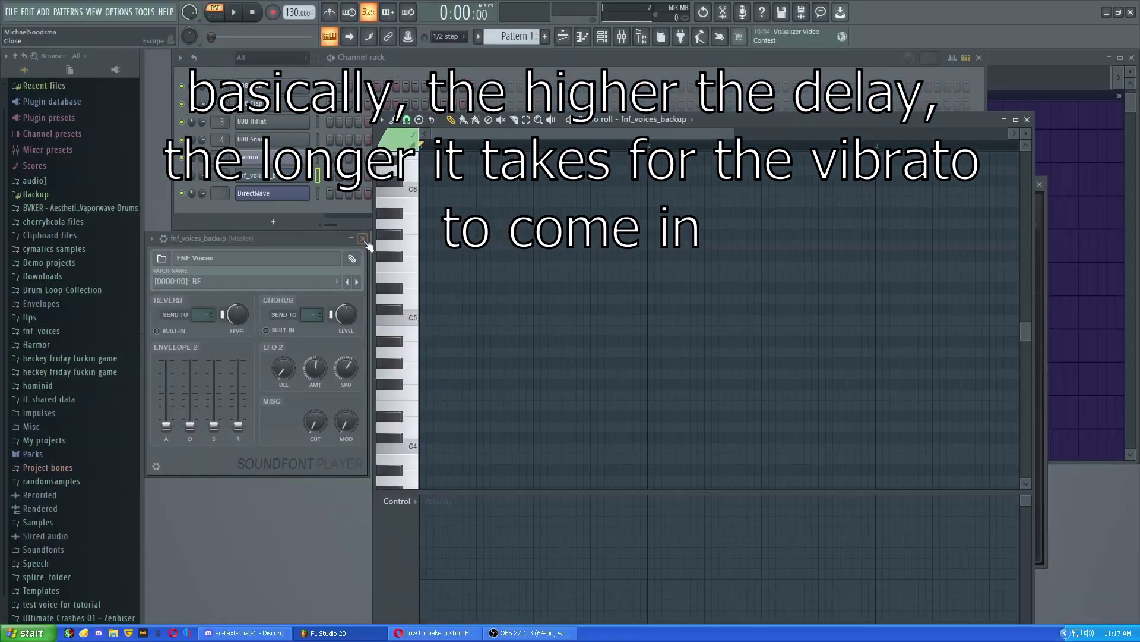
Step: Close the SoundFont player, open the DirectWave channel and reposition its window over the piano roll
click(363, 239)
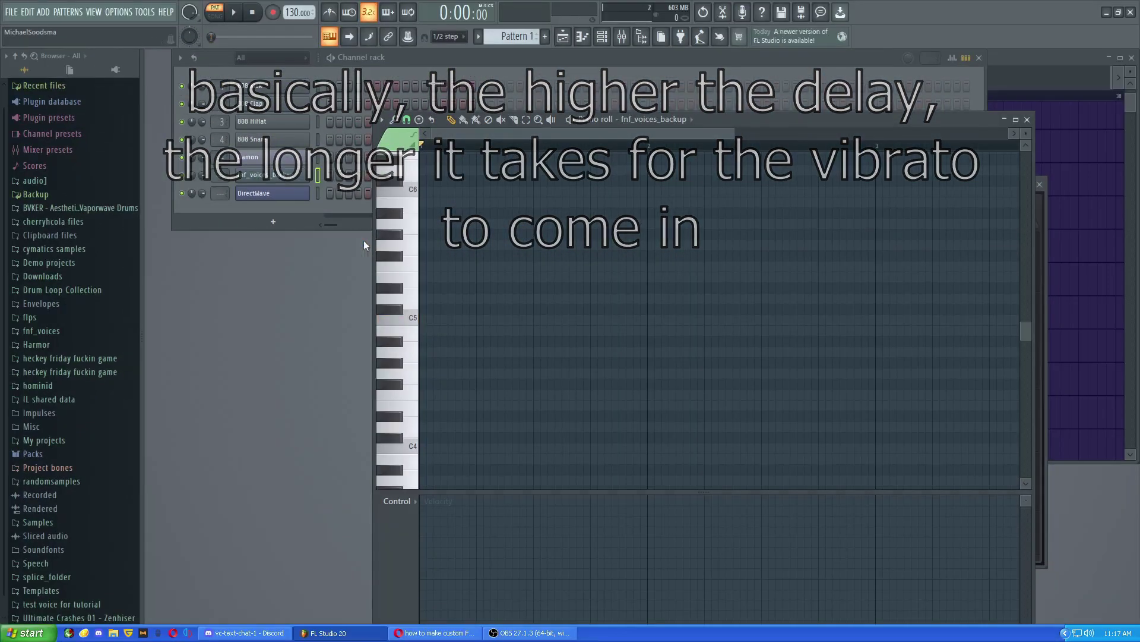
click(305, 192)
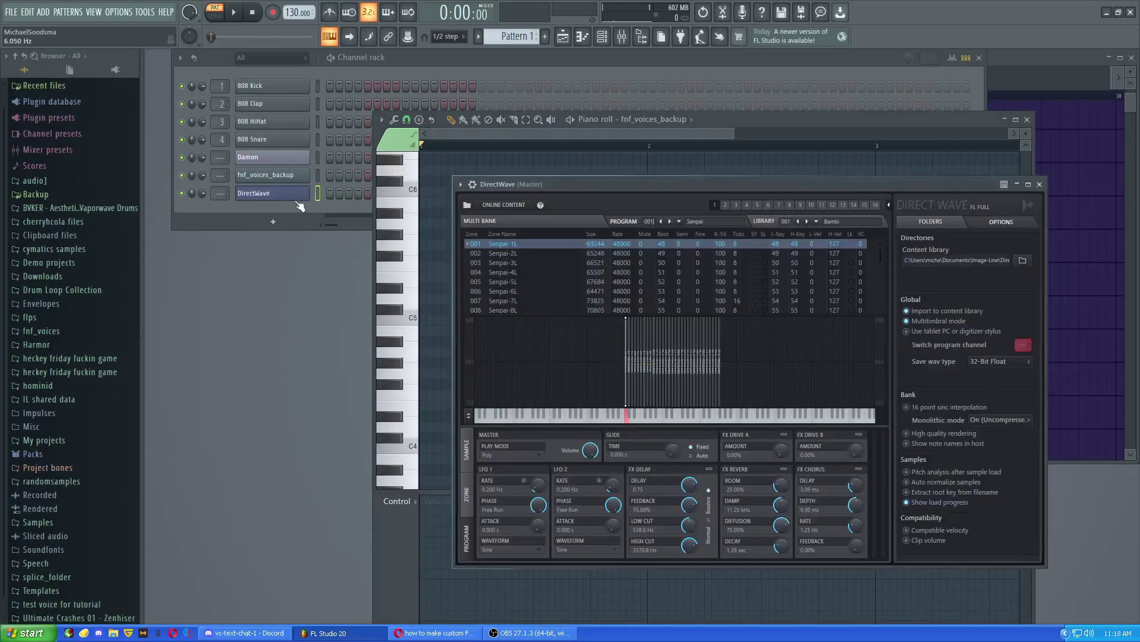
drag(718, 180, 468, 175)
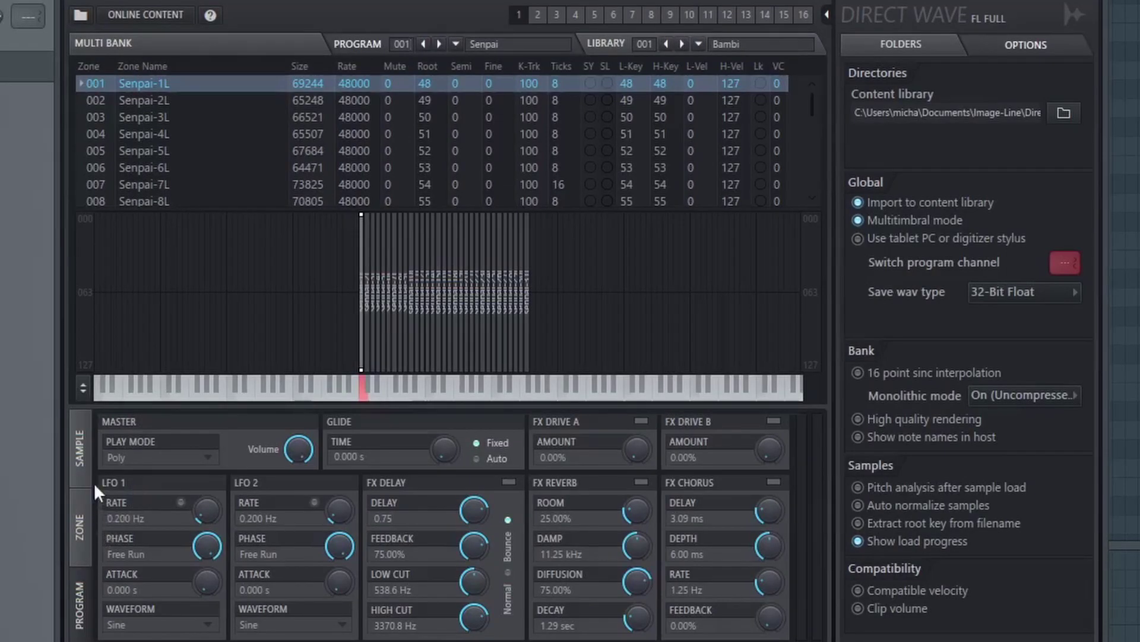
Step: Show DirectWave's Zone settings for the Senpai program and raise the amp envelope's attack slightly
click(94, 526)
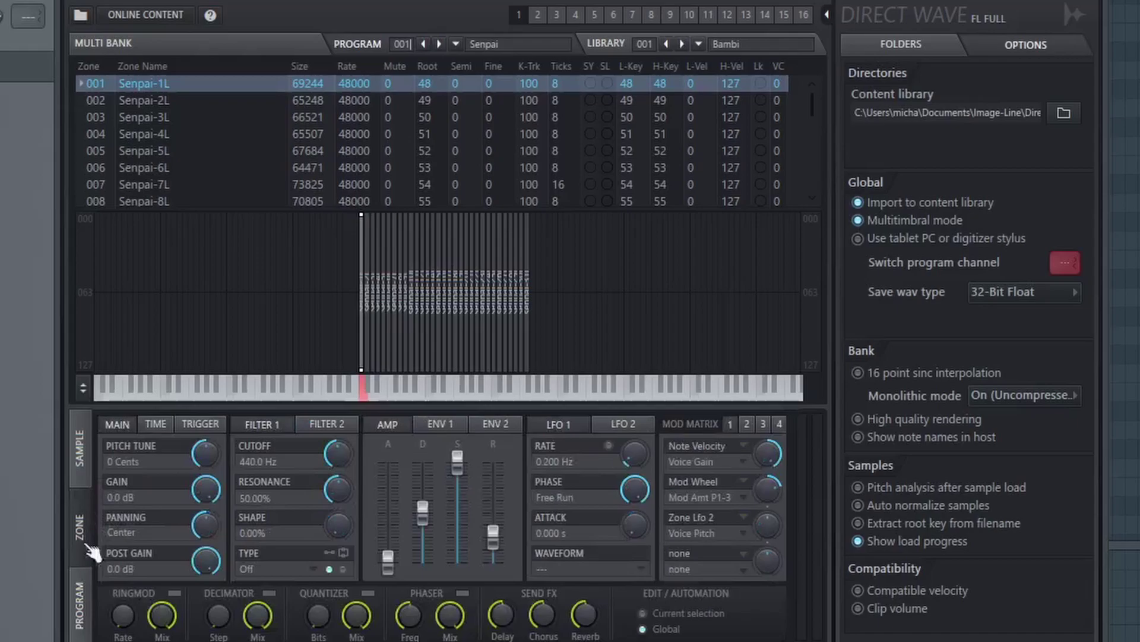
click(91, 553)
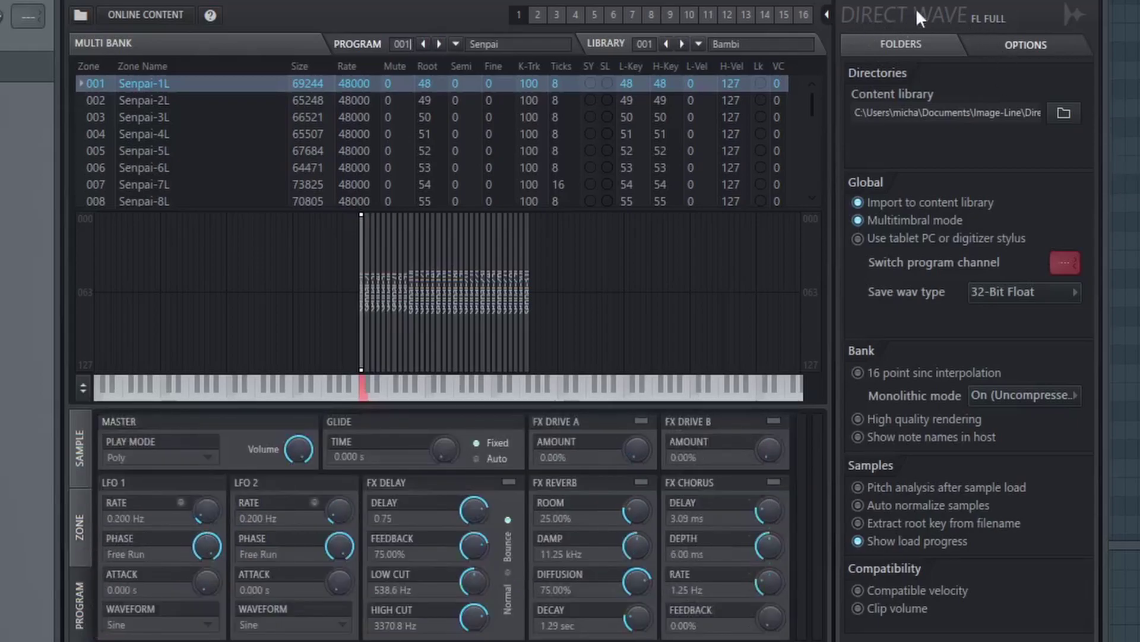
click(88, 557)
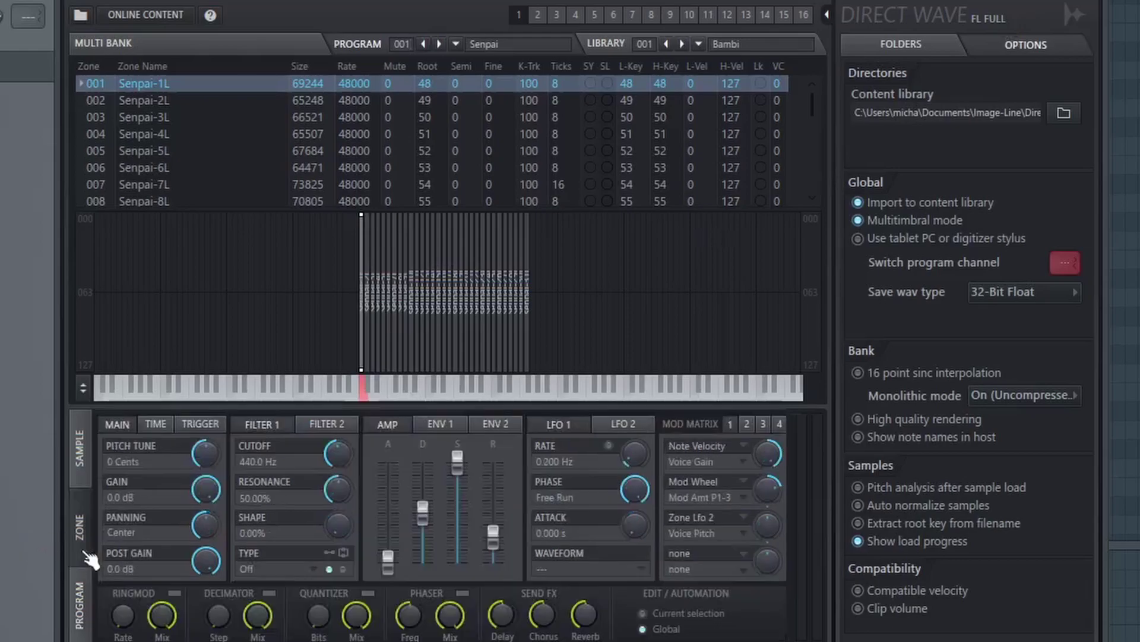
click(87, 472)
click(84, 556)
mouse_move(389, 397)
mouse_down()
mouse_move(474, 387)
mouse_move(401, 399)
mouse_up()
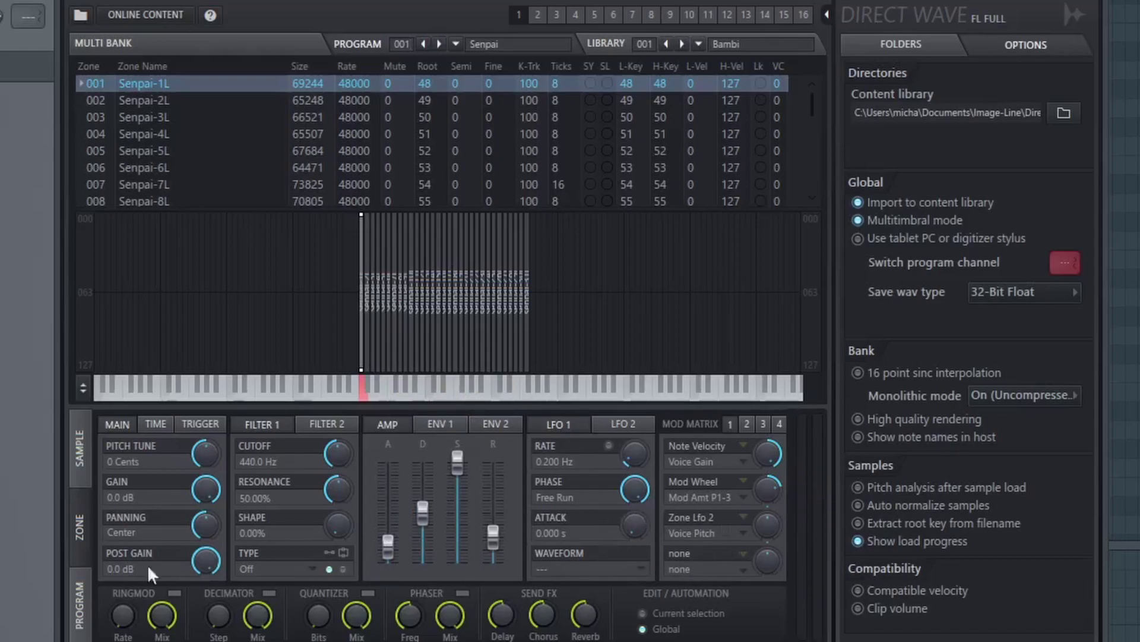
Step: Assign Program Lfo 1 as source and Voice Pitch as target in the fourth slot of the Senpai zone's mod matrix
click(86, 603)
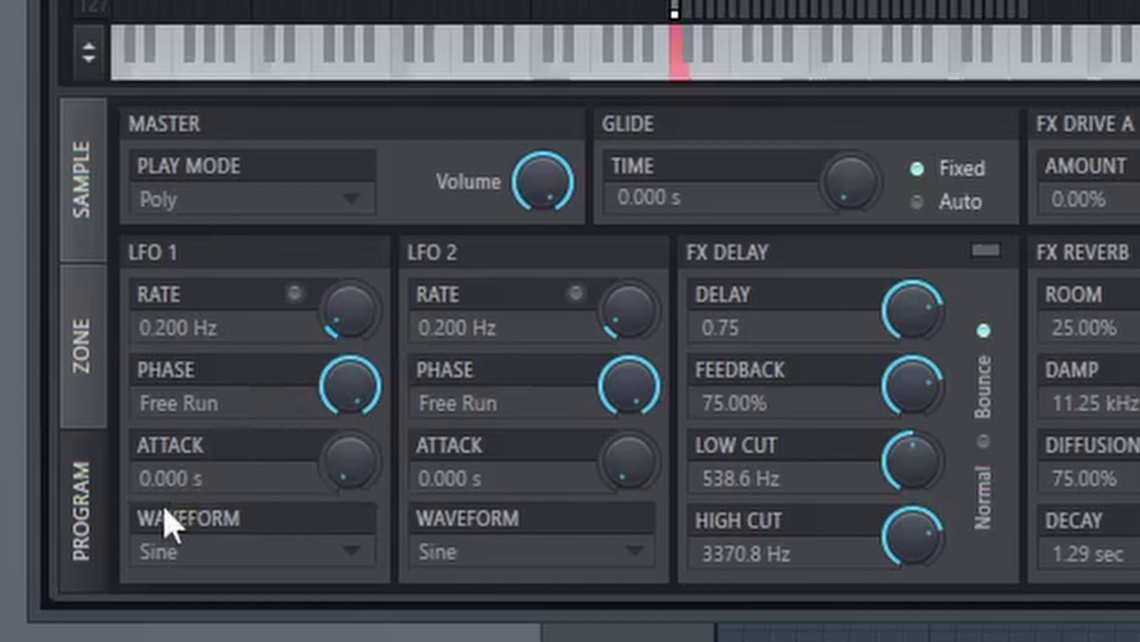
click(101, 365)
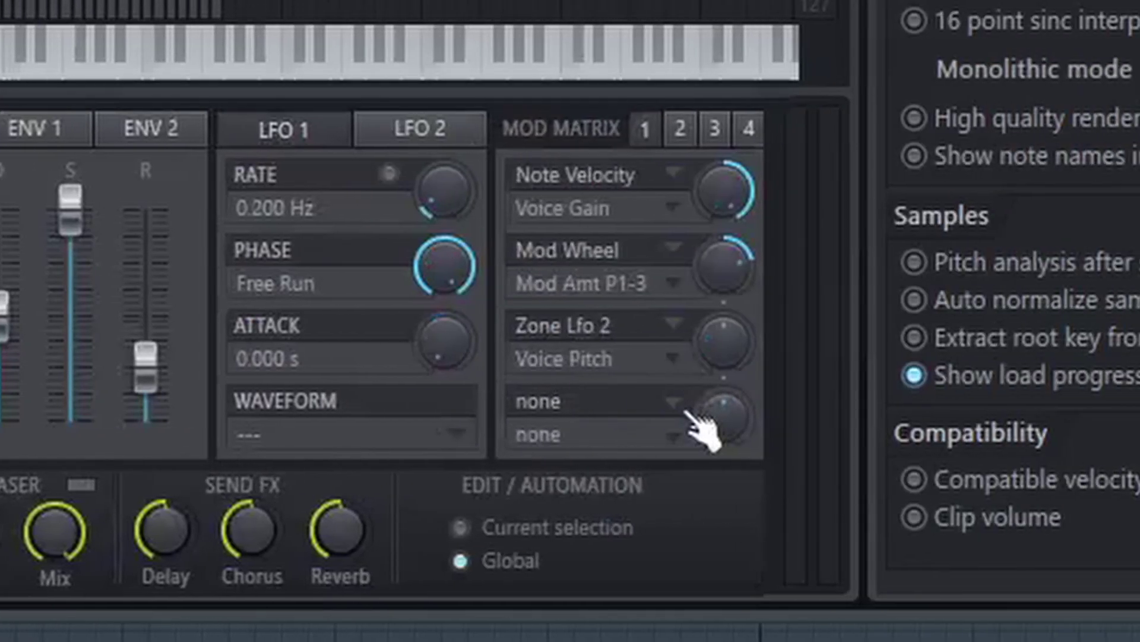
click(683, 415)
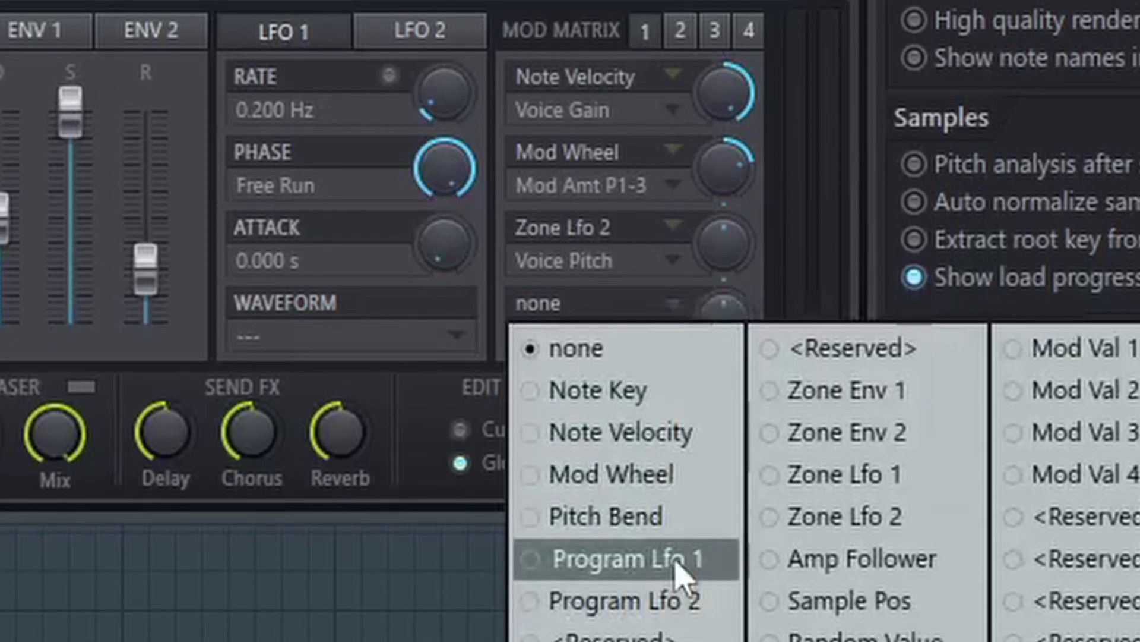
click(677, 565)
click(687, 339)
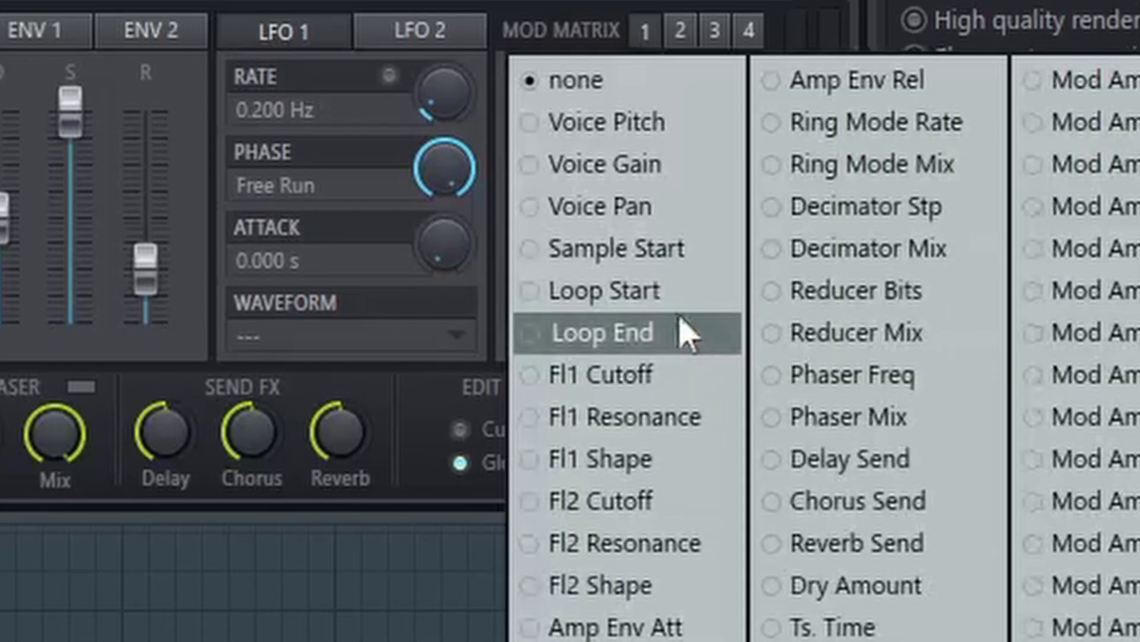
click(704, 136)
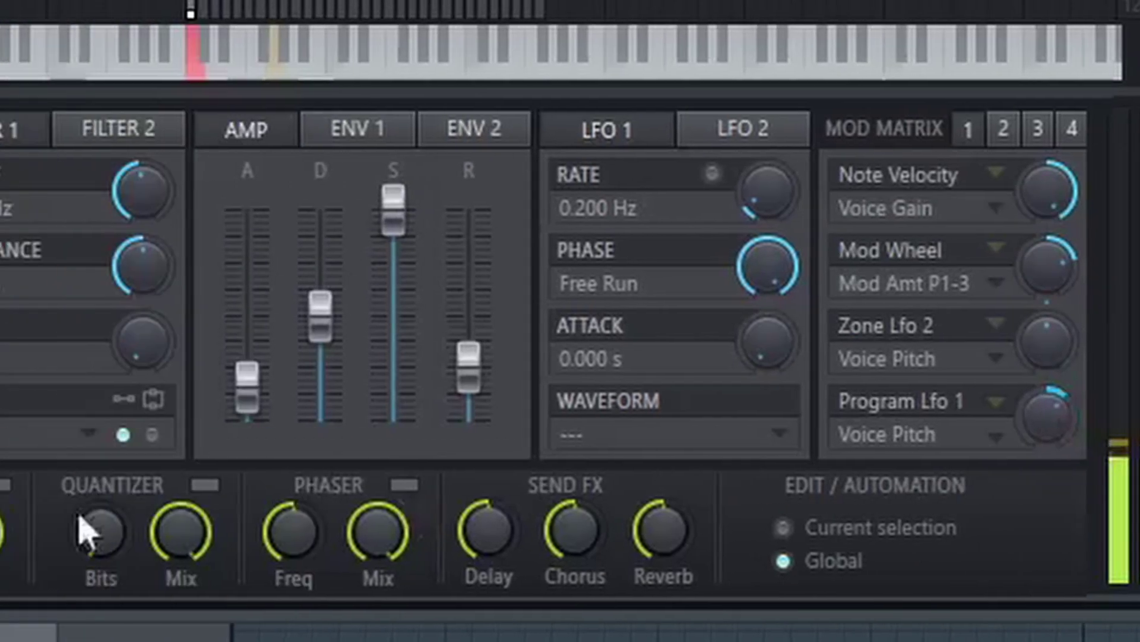
Step: Set Program LFO 1's rate to 9.079 Hz and raise its Voice Pitch modulation amount slightly above zero
click(53, 499)
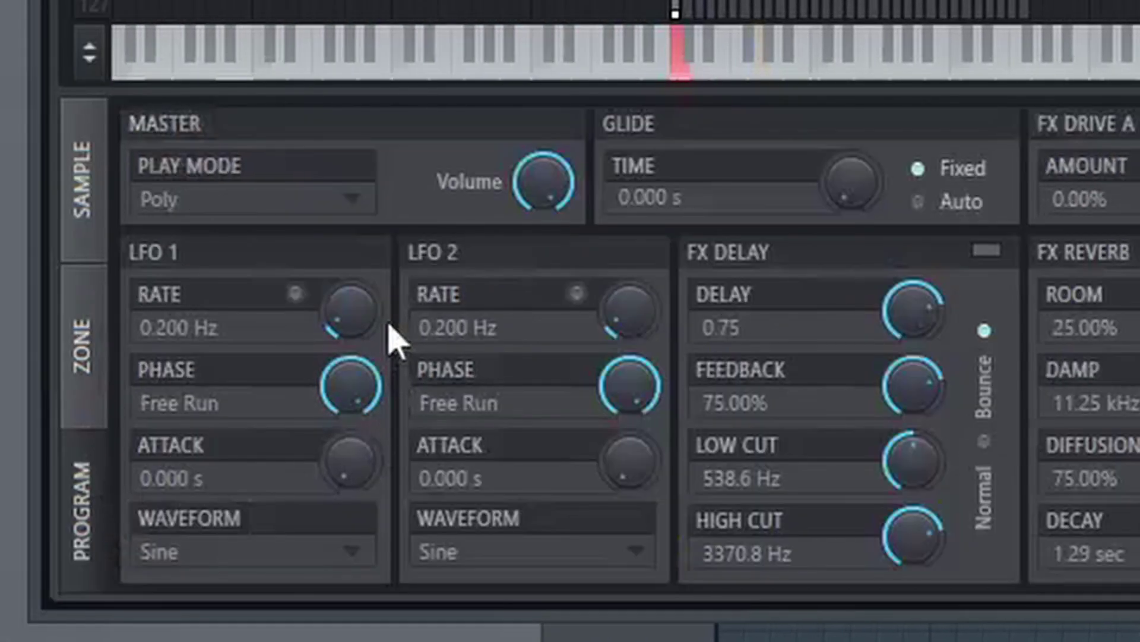
mouse_move(351, 310)
mouse_down()
mouse_move(350, 247)
mouse_move(357, 322)
mouse_up()
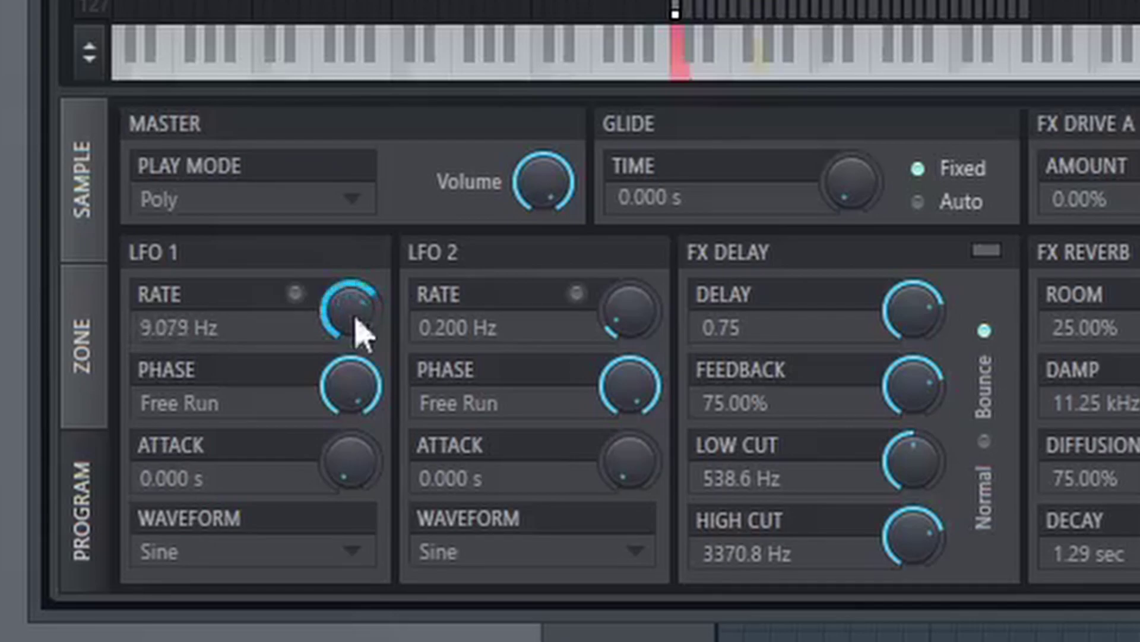
click(92, 410)
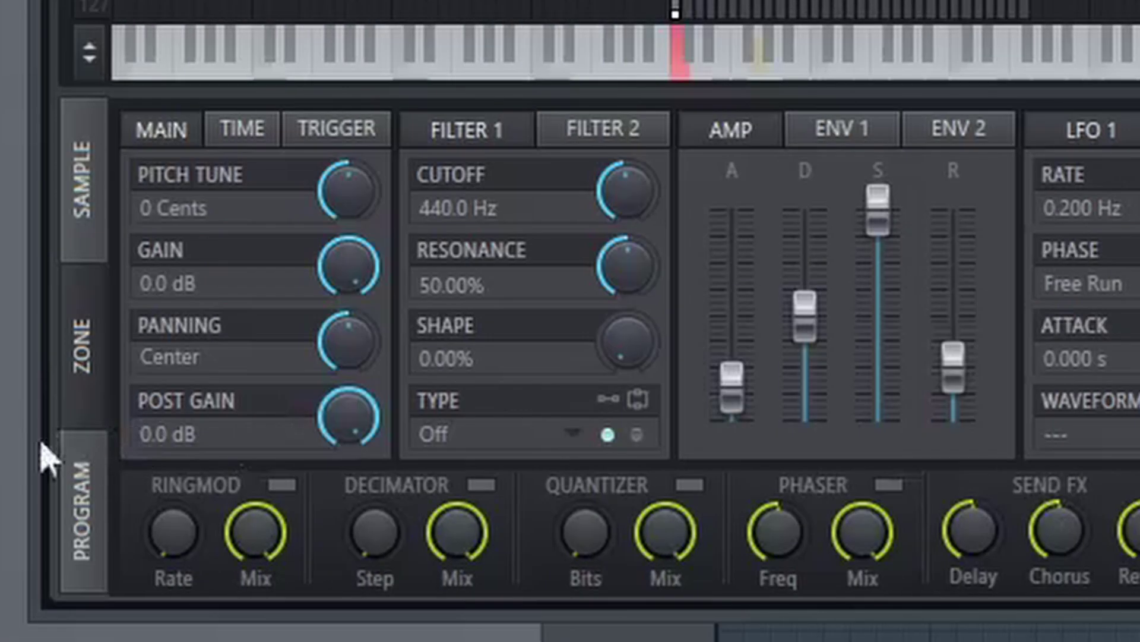
Step: Set Program LFO 1's attack to 0.506 s and its rate to 10.224 Hz
click(76, 496)
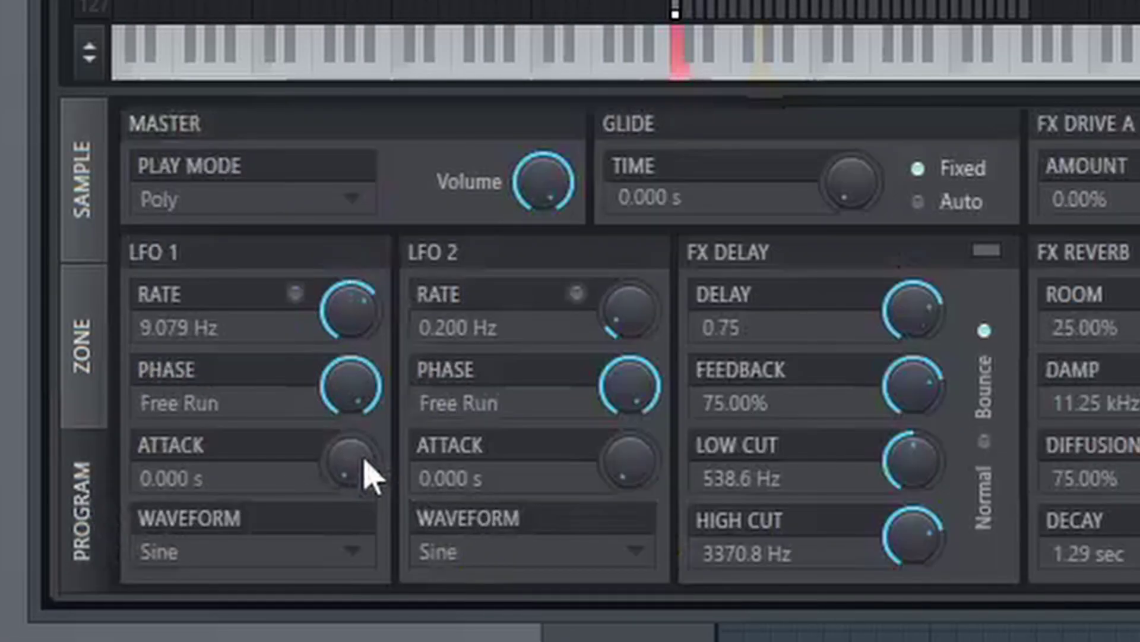
mouse_move(364, 464)
mouse_down()
mouse_move(364, 392)
mouse_move(364, 465)
mouse_up()
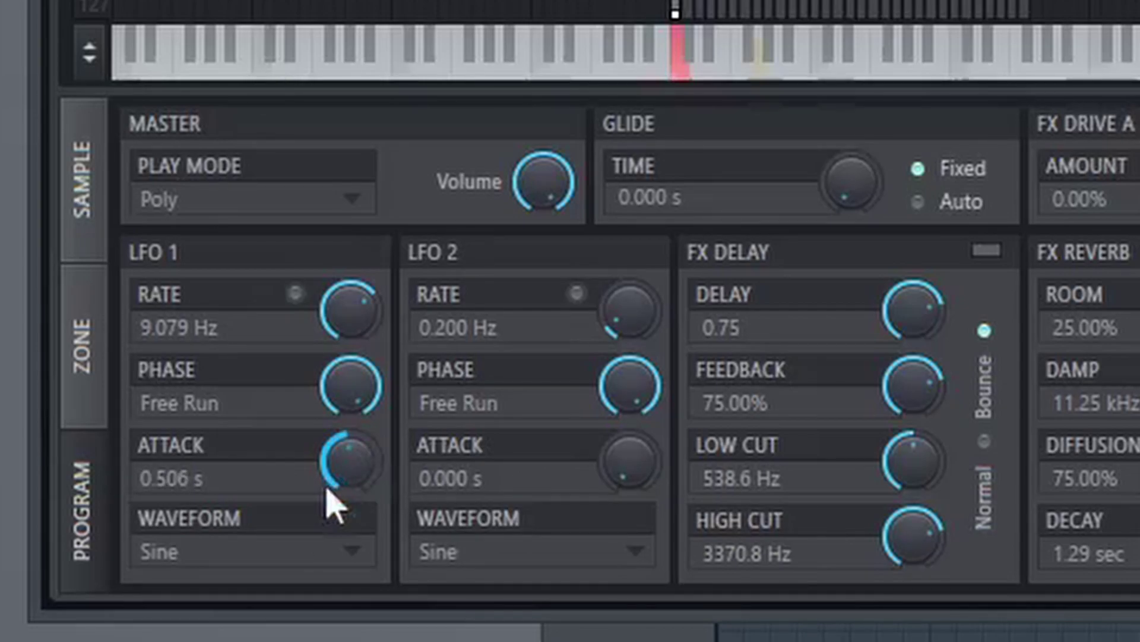
drag(351, 309, 350, 293)
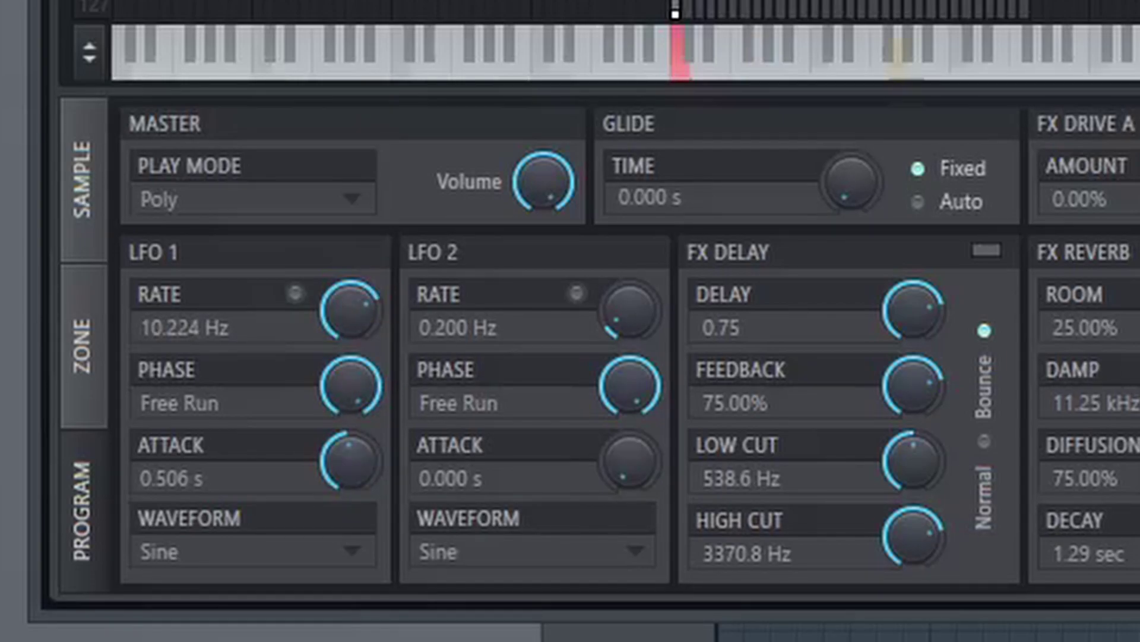
Step: Fine-tune the Voice Pitch modulation amount and set Program LFO 1's rate to 6.174 Hz, comparing the Zone and Program settings
click(93, 361)
drag(737, 410, 726, 418)
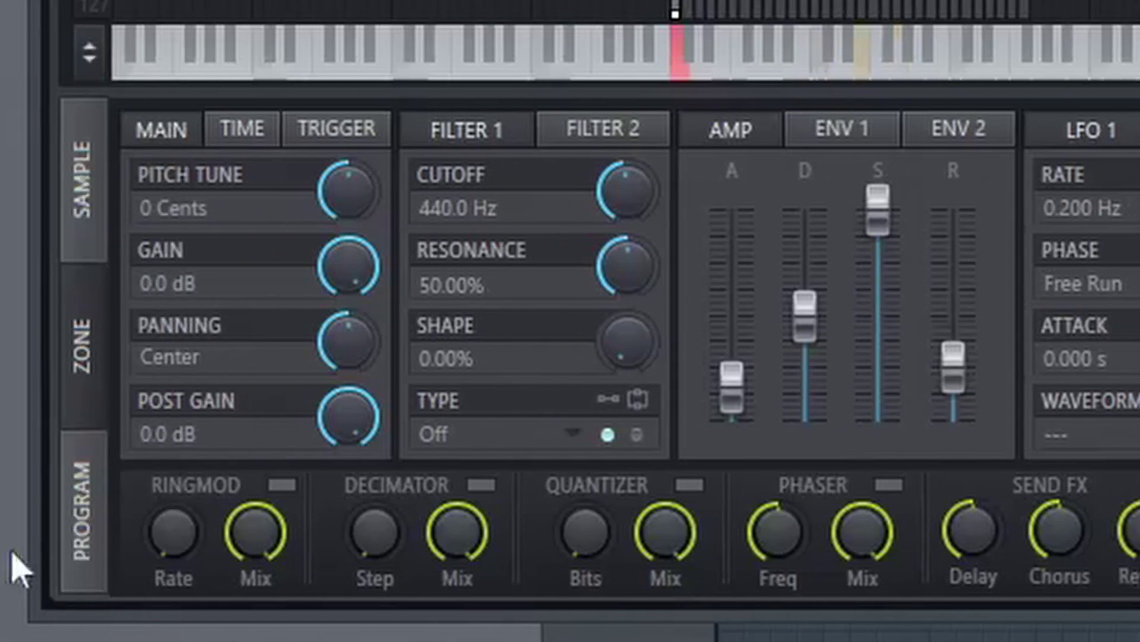
click(83, 517)
mouse_move(369, 344)
mouse_down()
mouse_move(369, 377)
mouse_move(365, 337)
mouse_up()
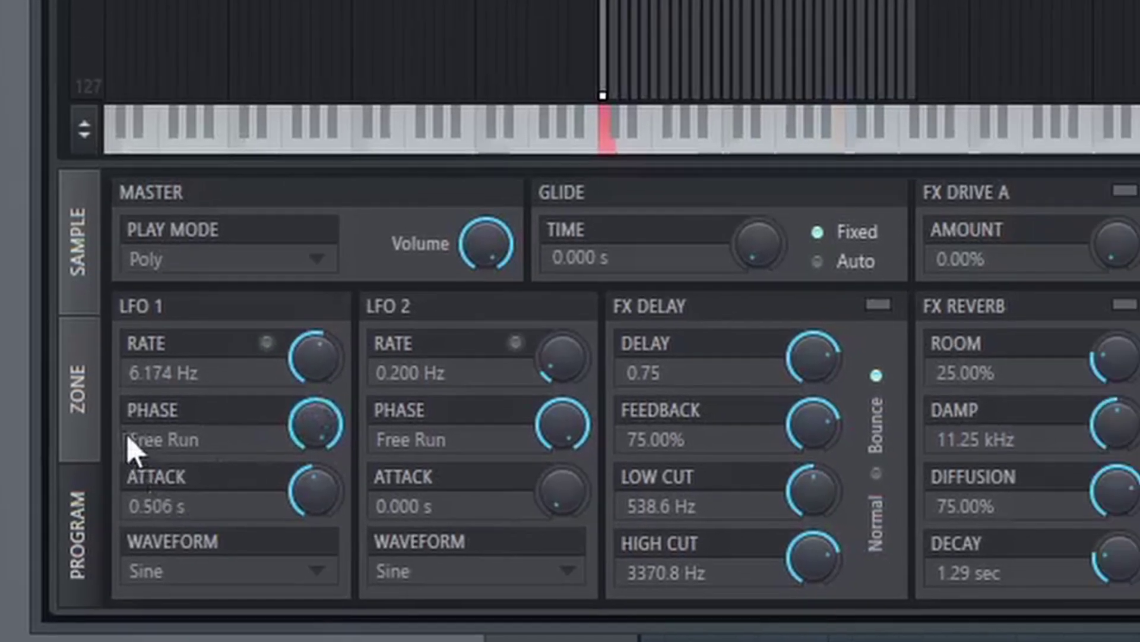
click(84, 356)
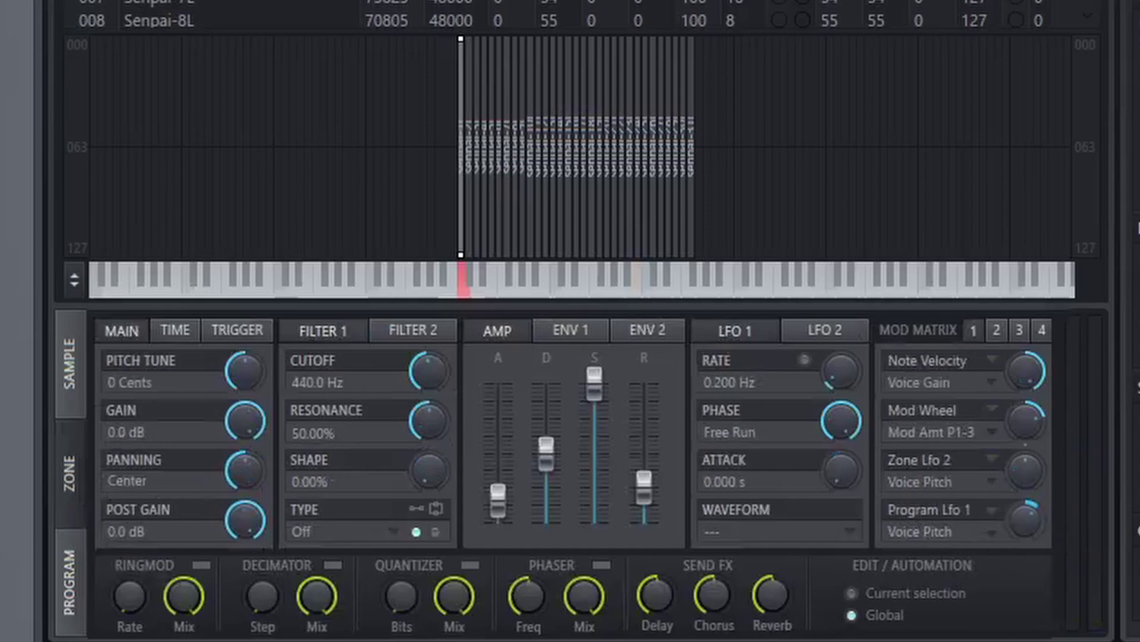
click(74, 599)
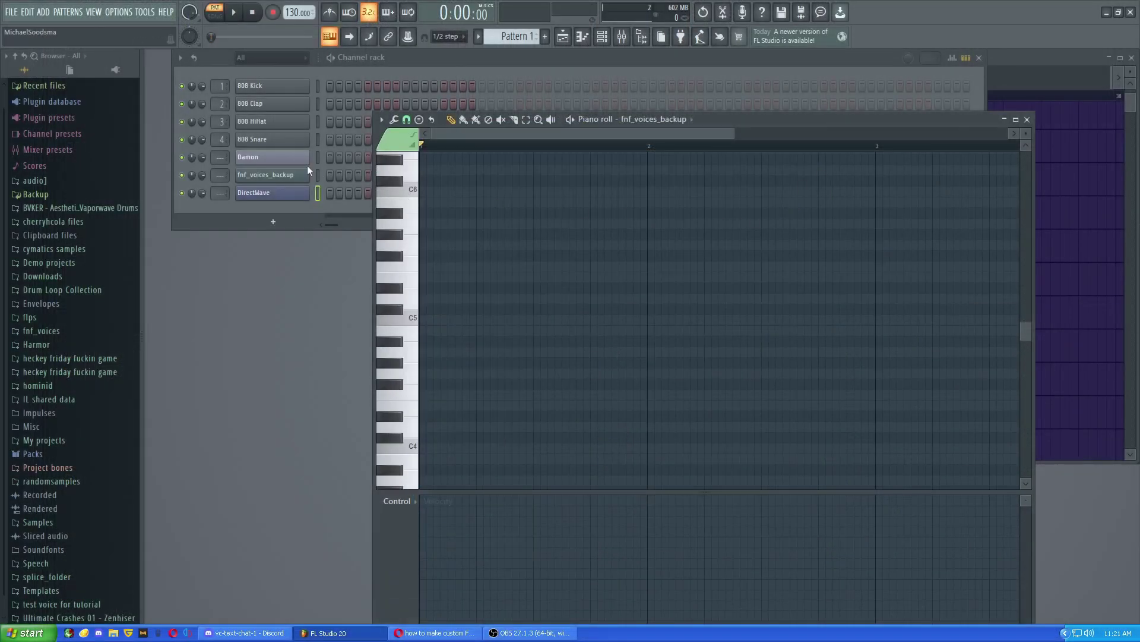
Step: Bring the channel rack forward and add a Fruity Slicer channel below DirectWave
click(306, 160)
click(623, 191)
click(275, 227)
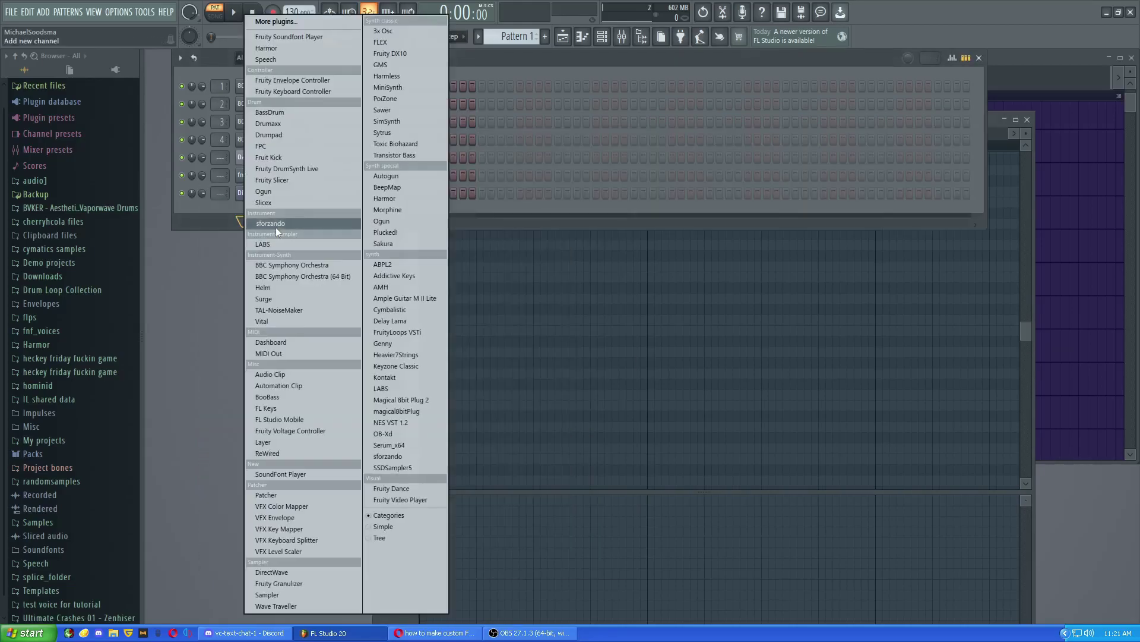
click(309, 181)
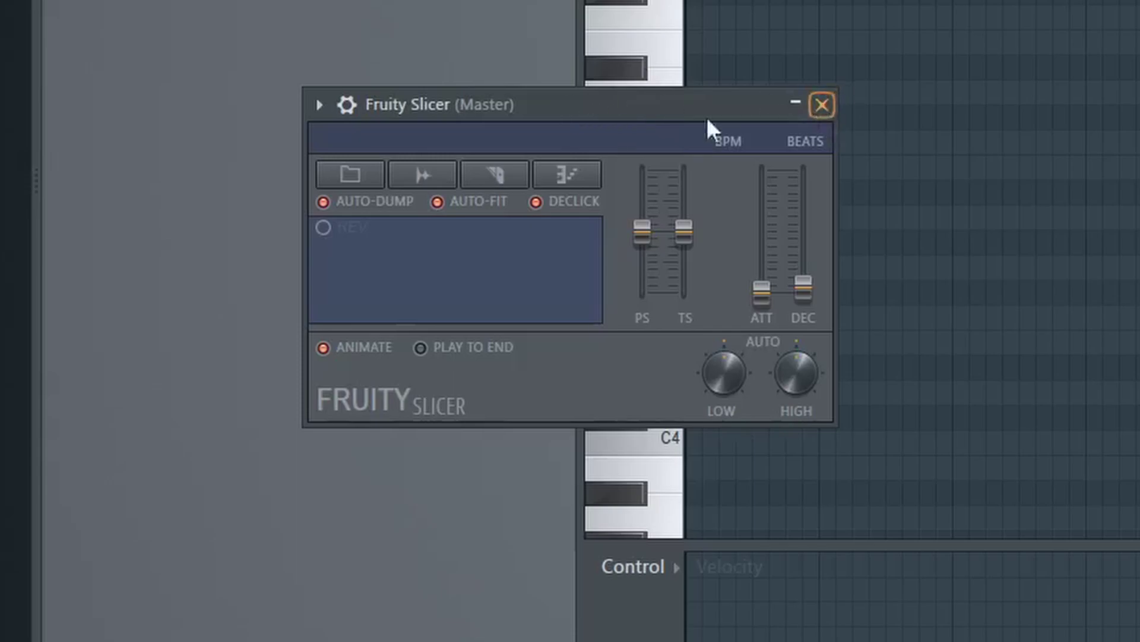
Step: Shape Fruity Slicer's pitch LFO with a slight amount, short delay, moderate speed and reduced attack, and return to the plugin's main page
click(357, 110)
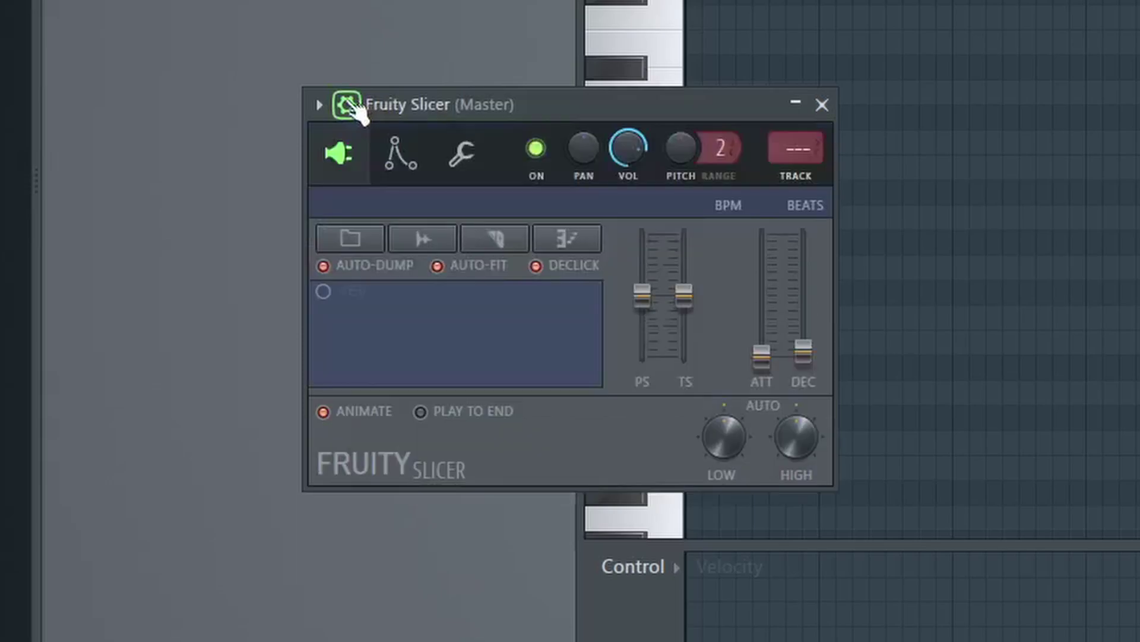
click(401, 154)
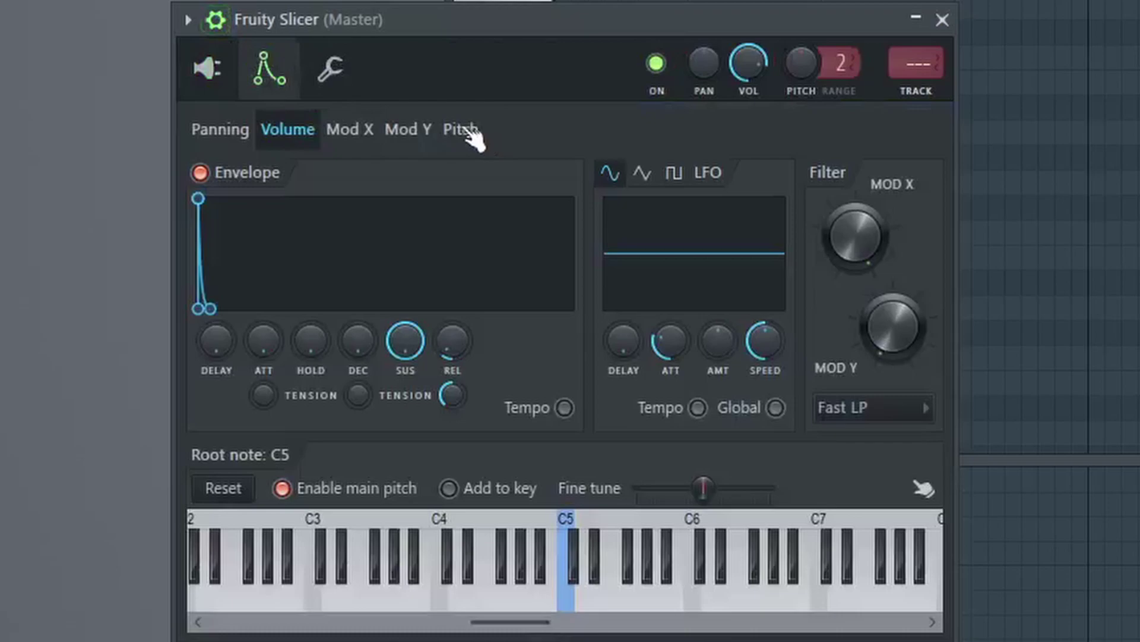
click(469, 132)
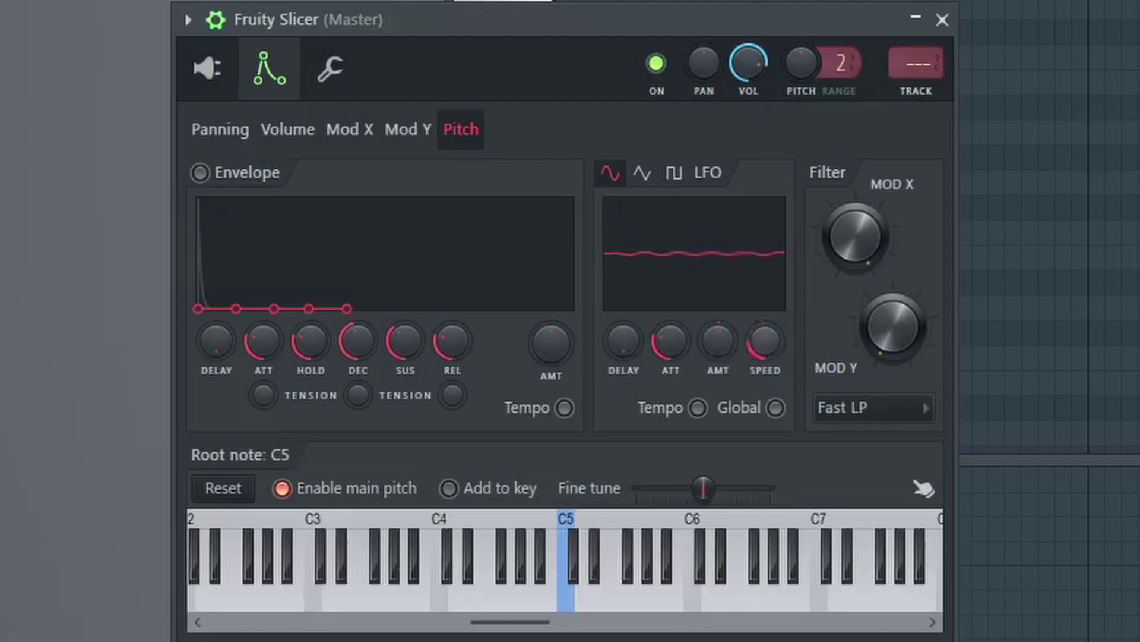
drag(624, 341, 624, 317)
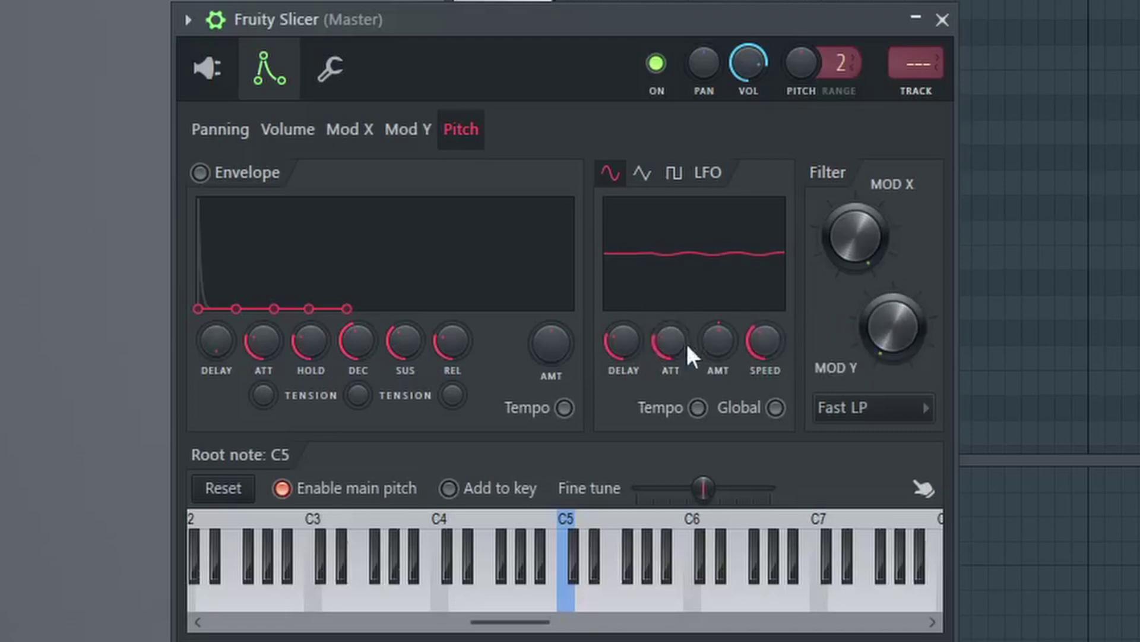
drag(671, 341, 671, 398)
click(208, 68)
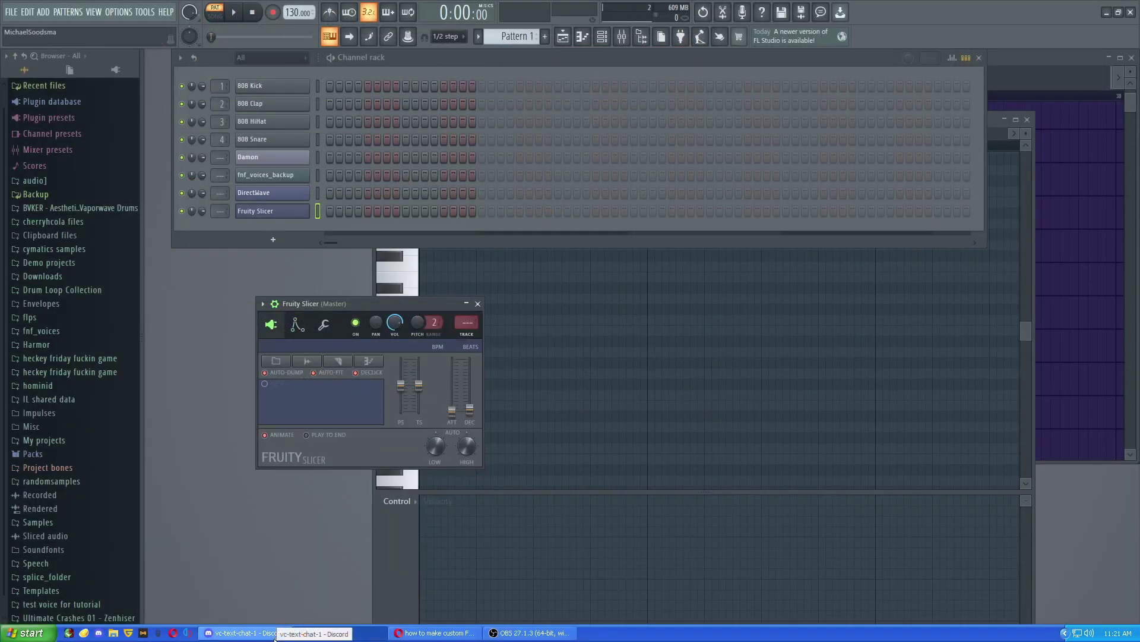